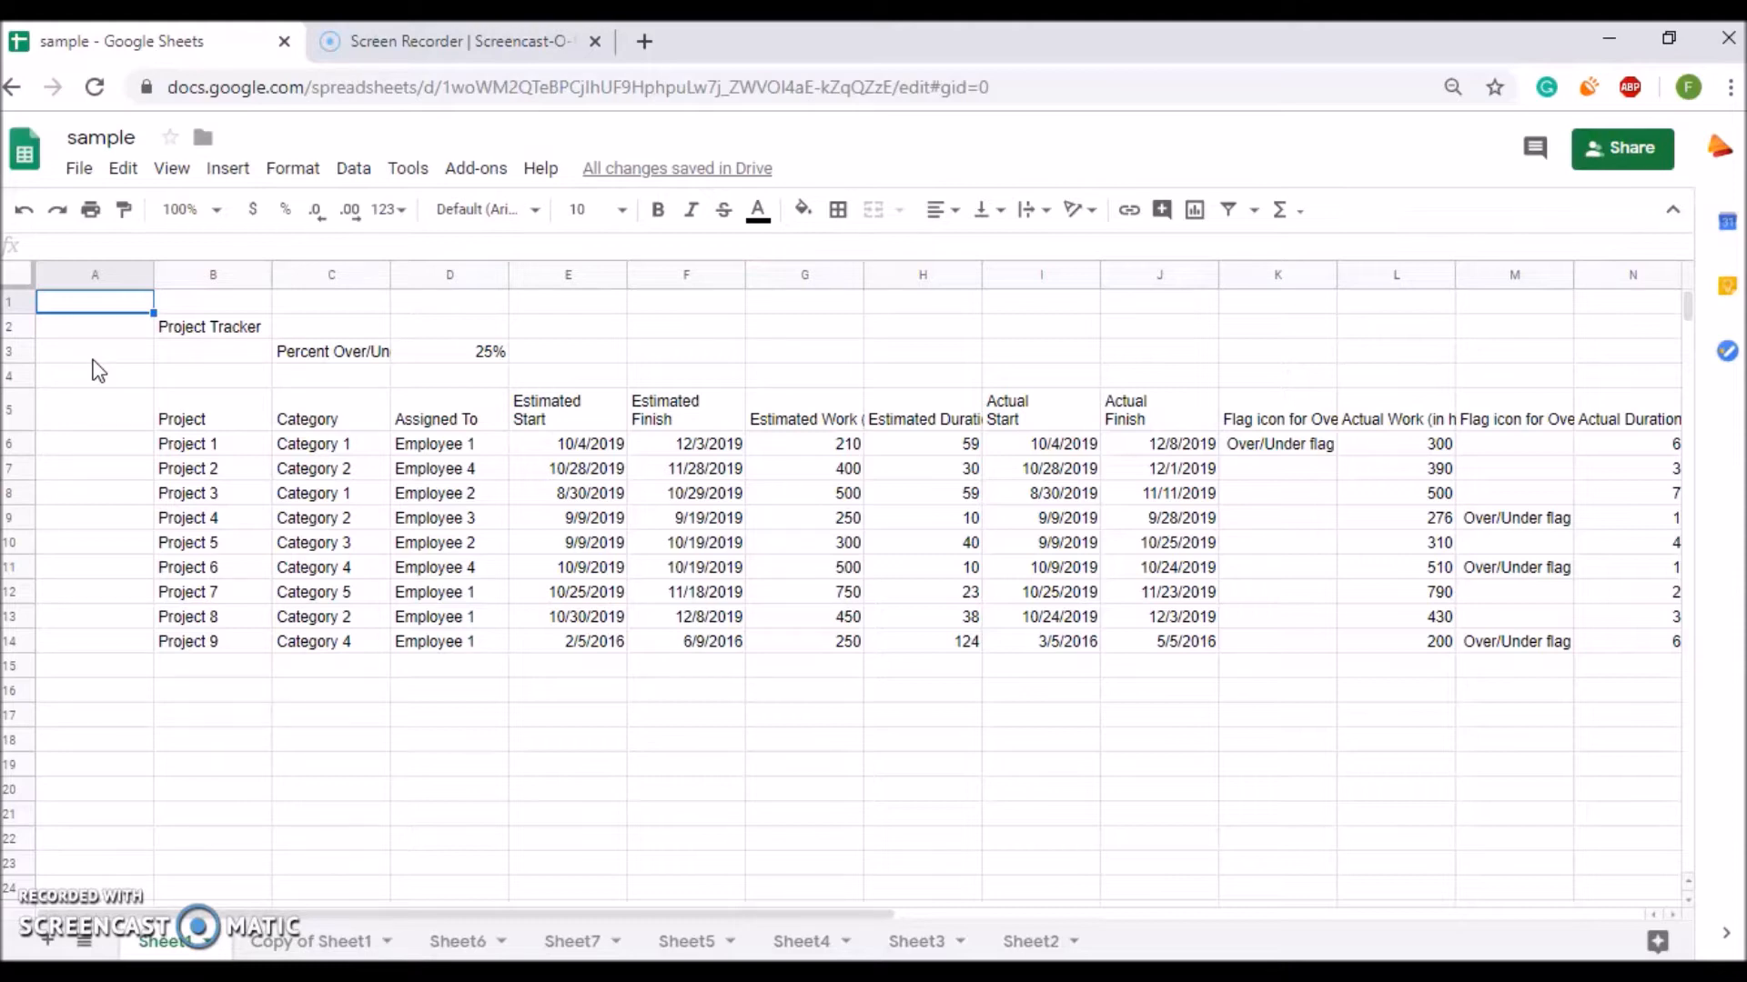
Step: Create a filter on the project table using header row 5
left_click(20, 408)
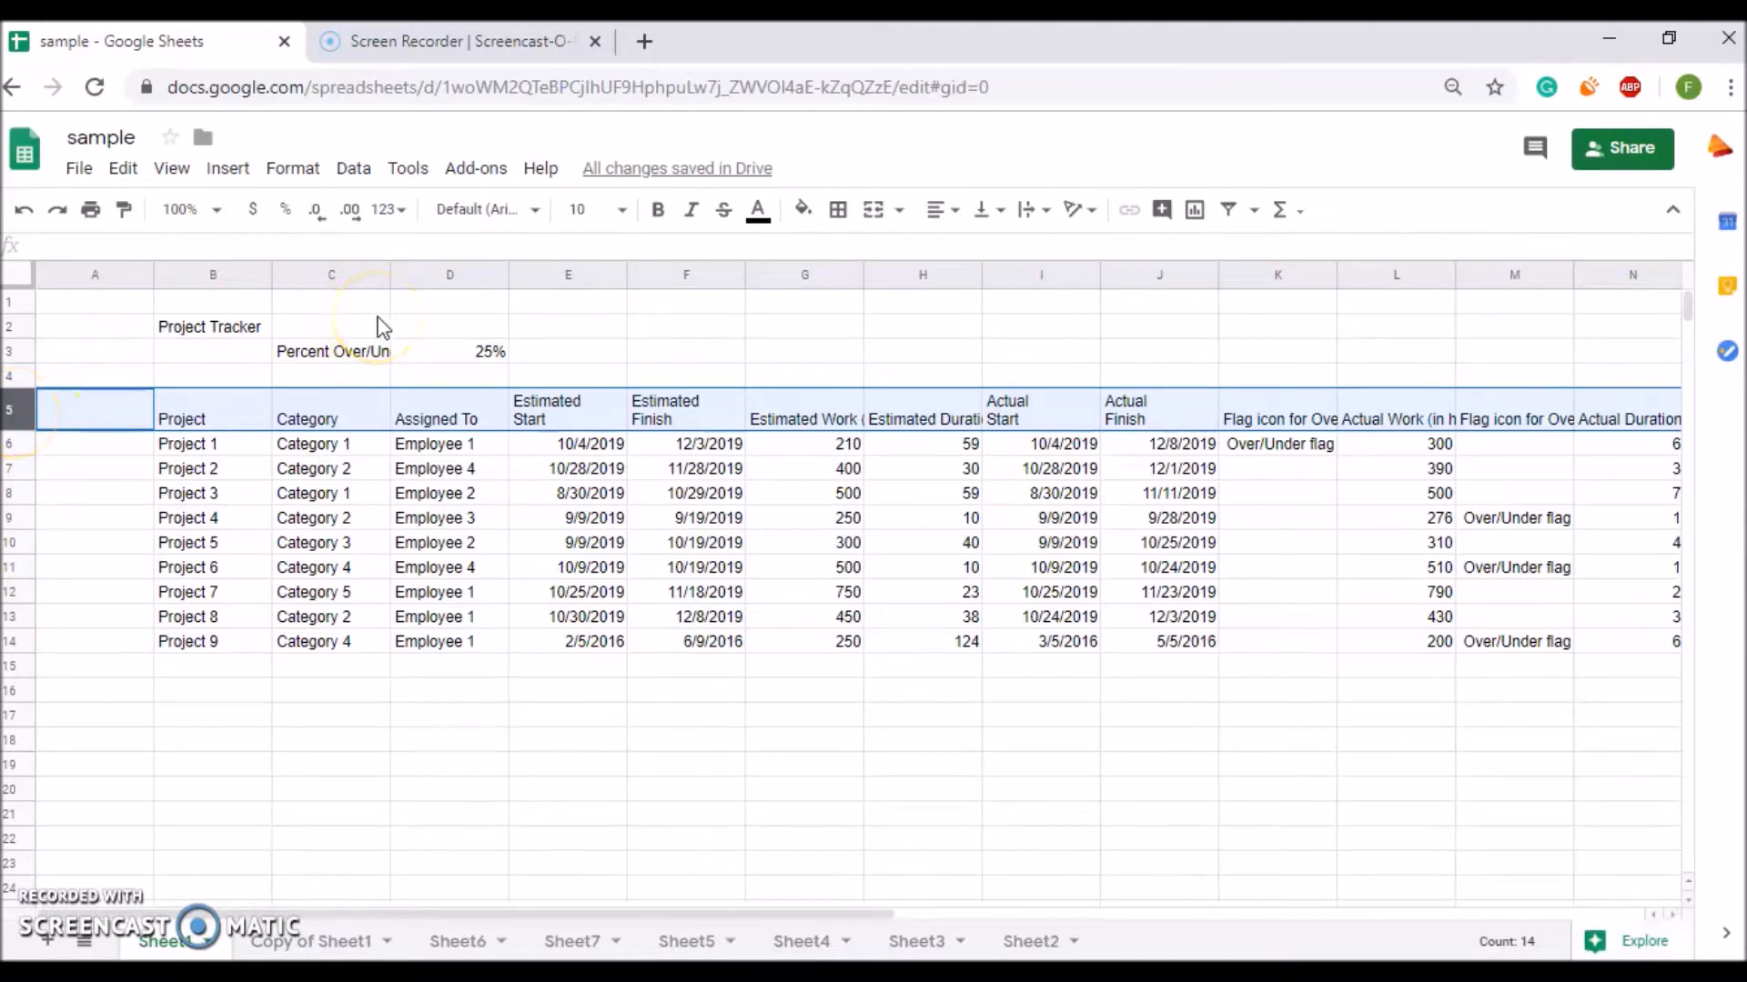
left_click(353, 169)
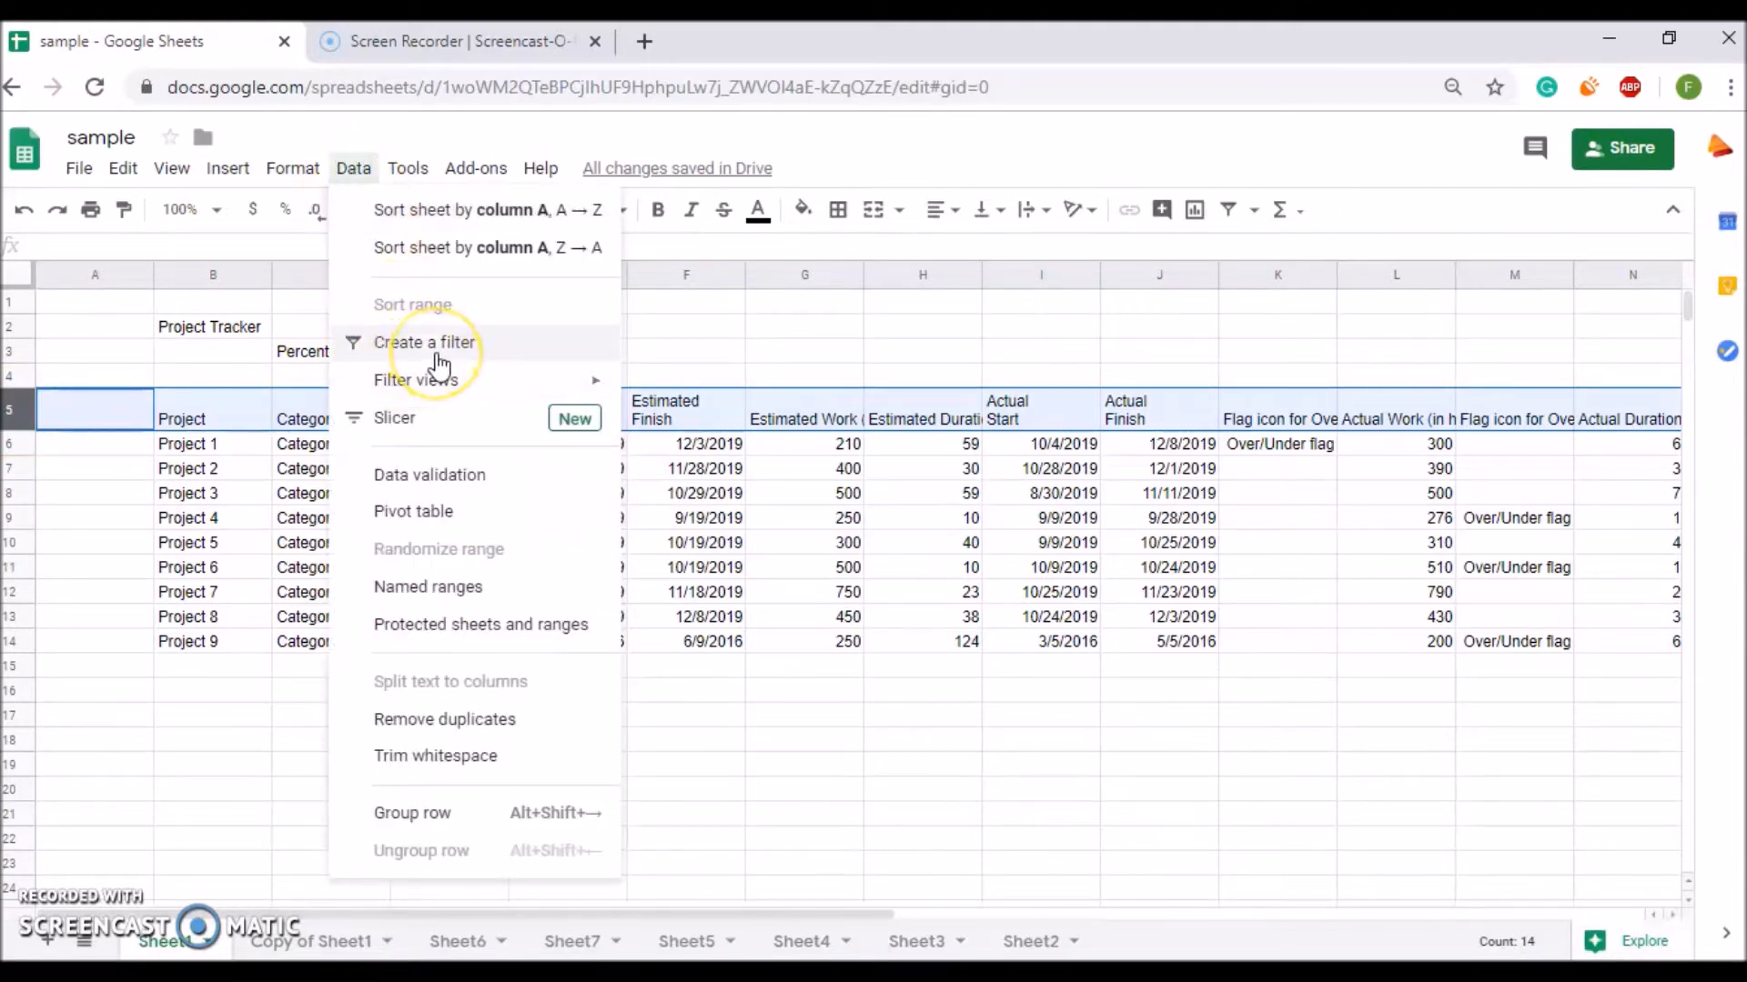
left_click(439, 350)
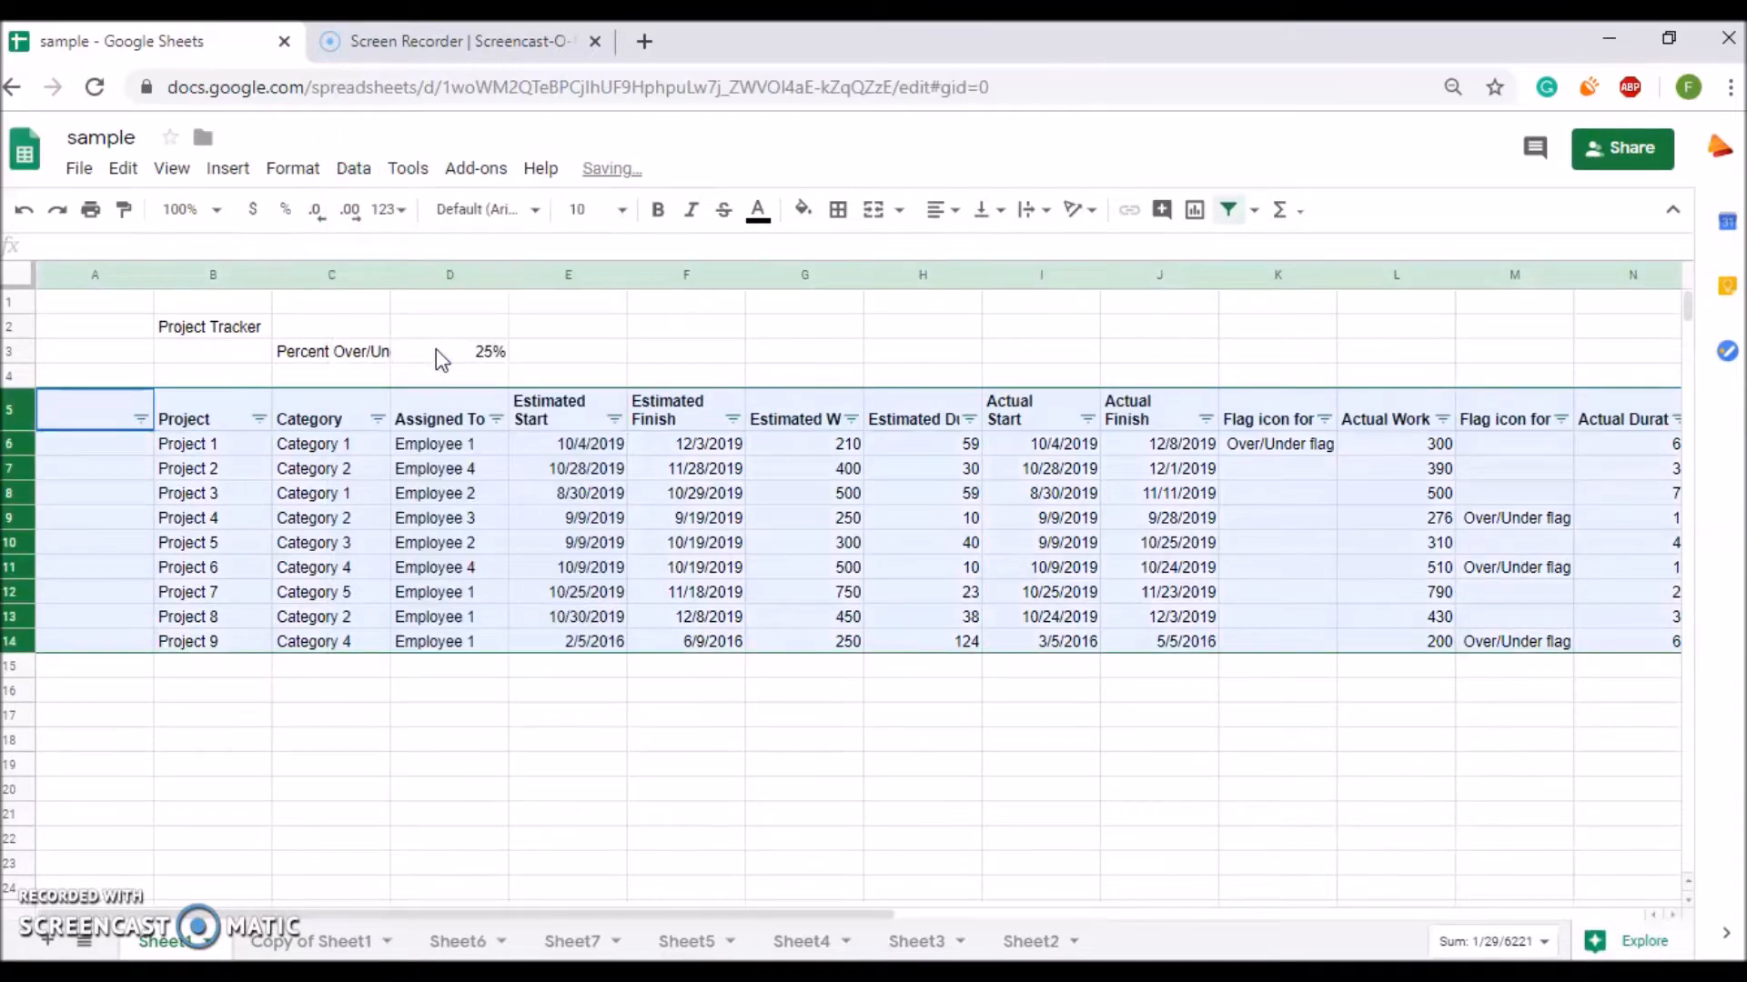
left_click(828, 544)
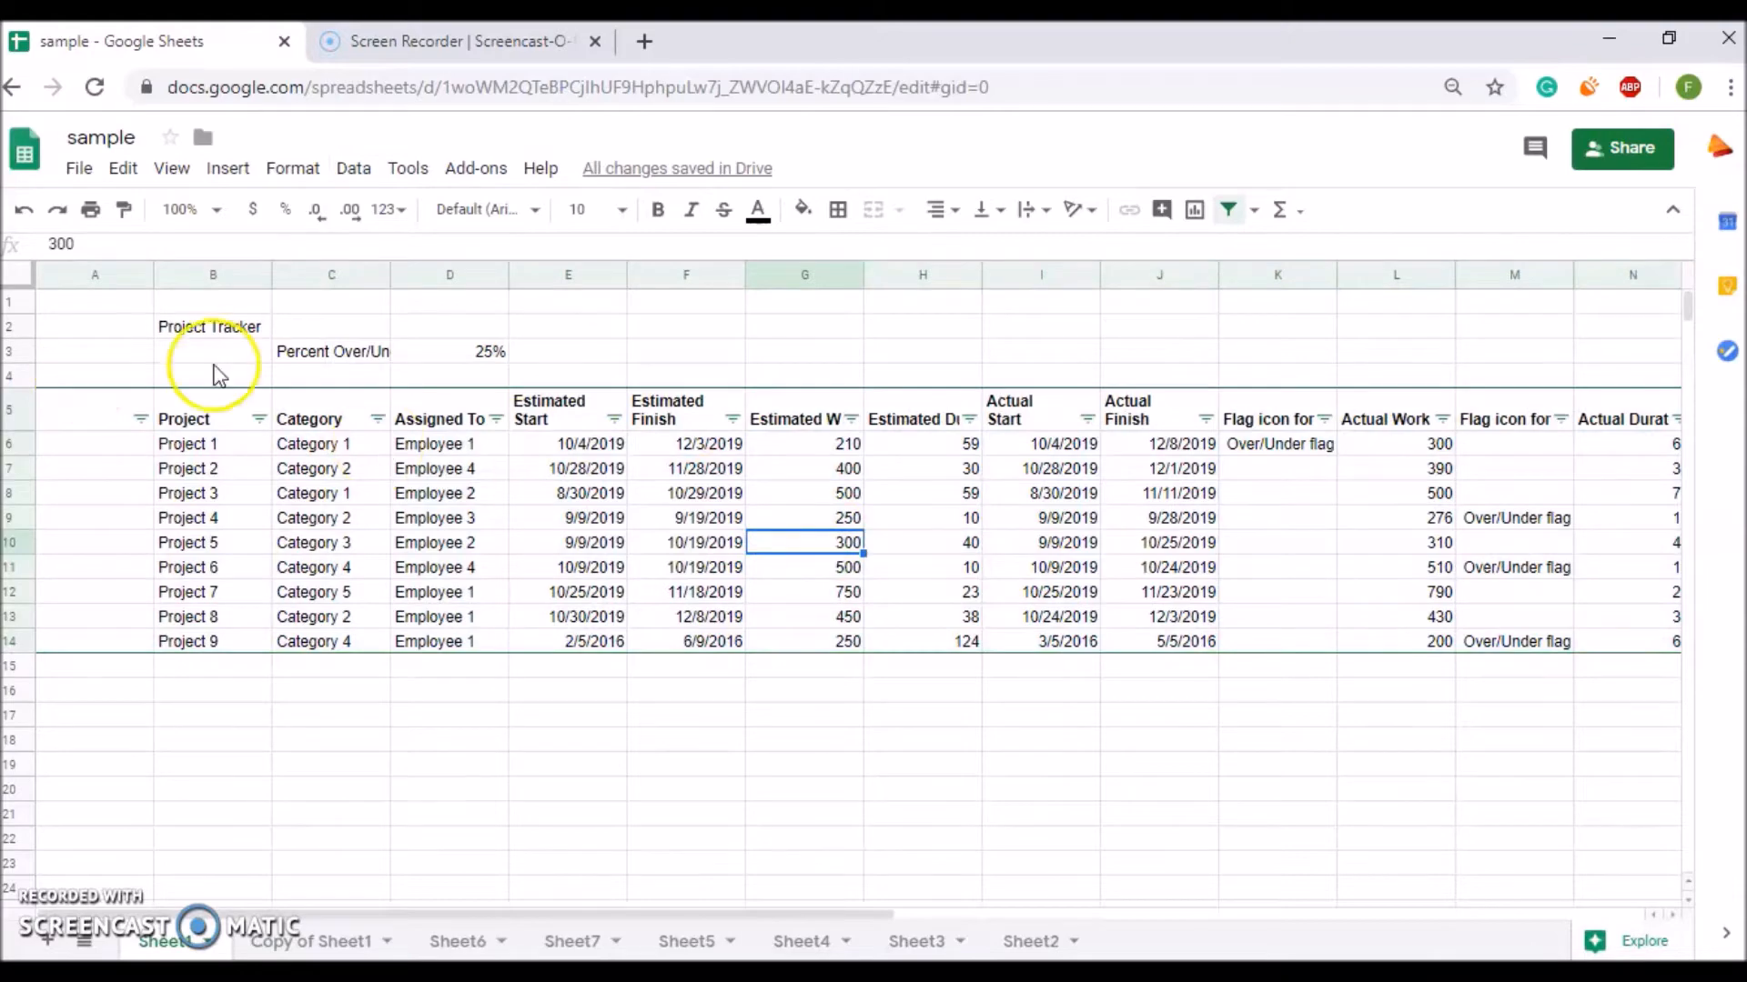
key("ctrl+plus")
key("ctrl+plus")
key("ctrl+plus")
key("ctrl+plus")
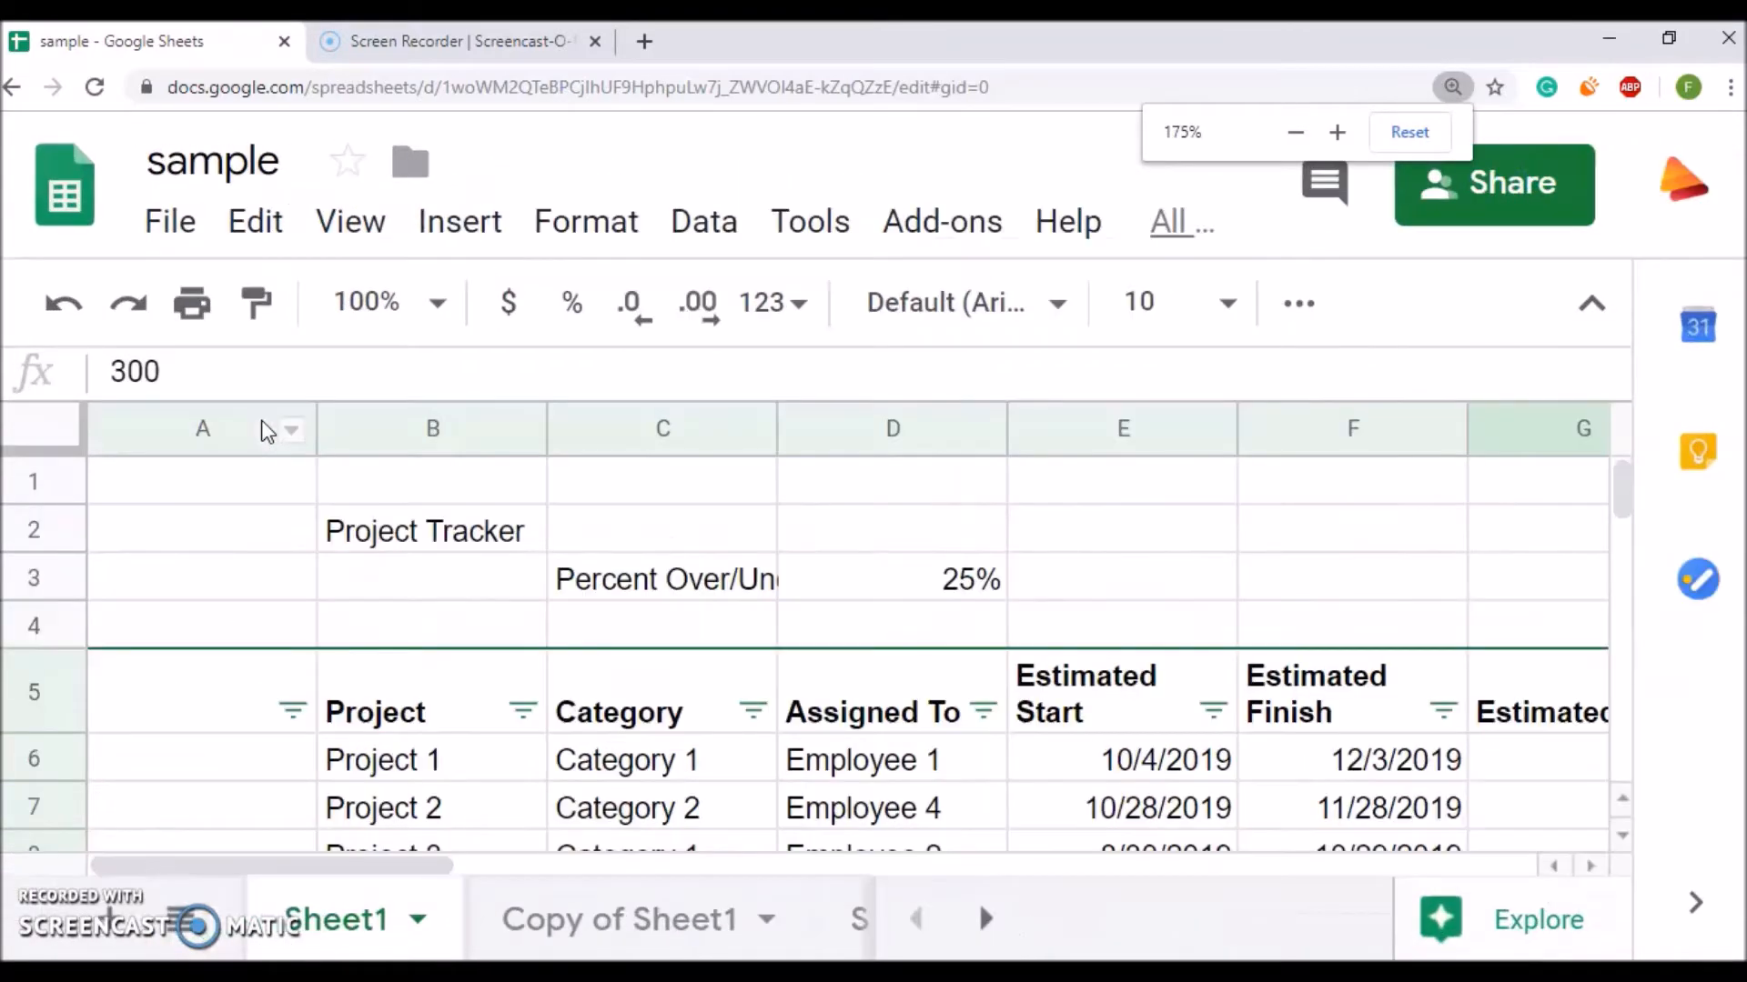
left_click(523, 707)
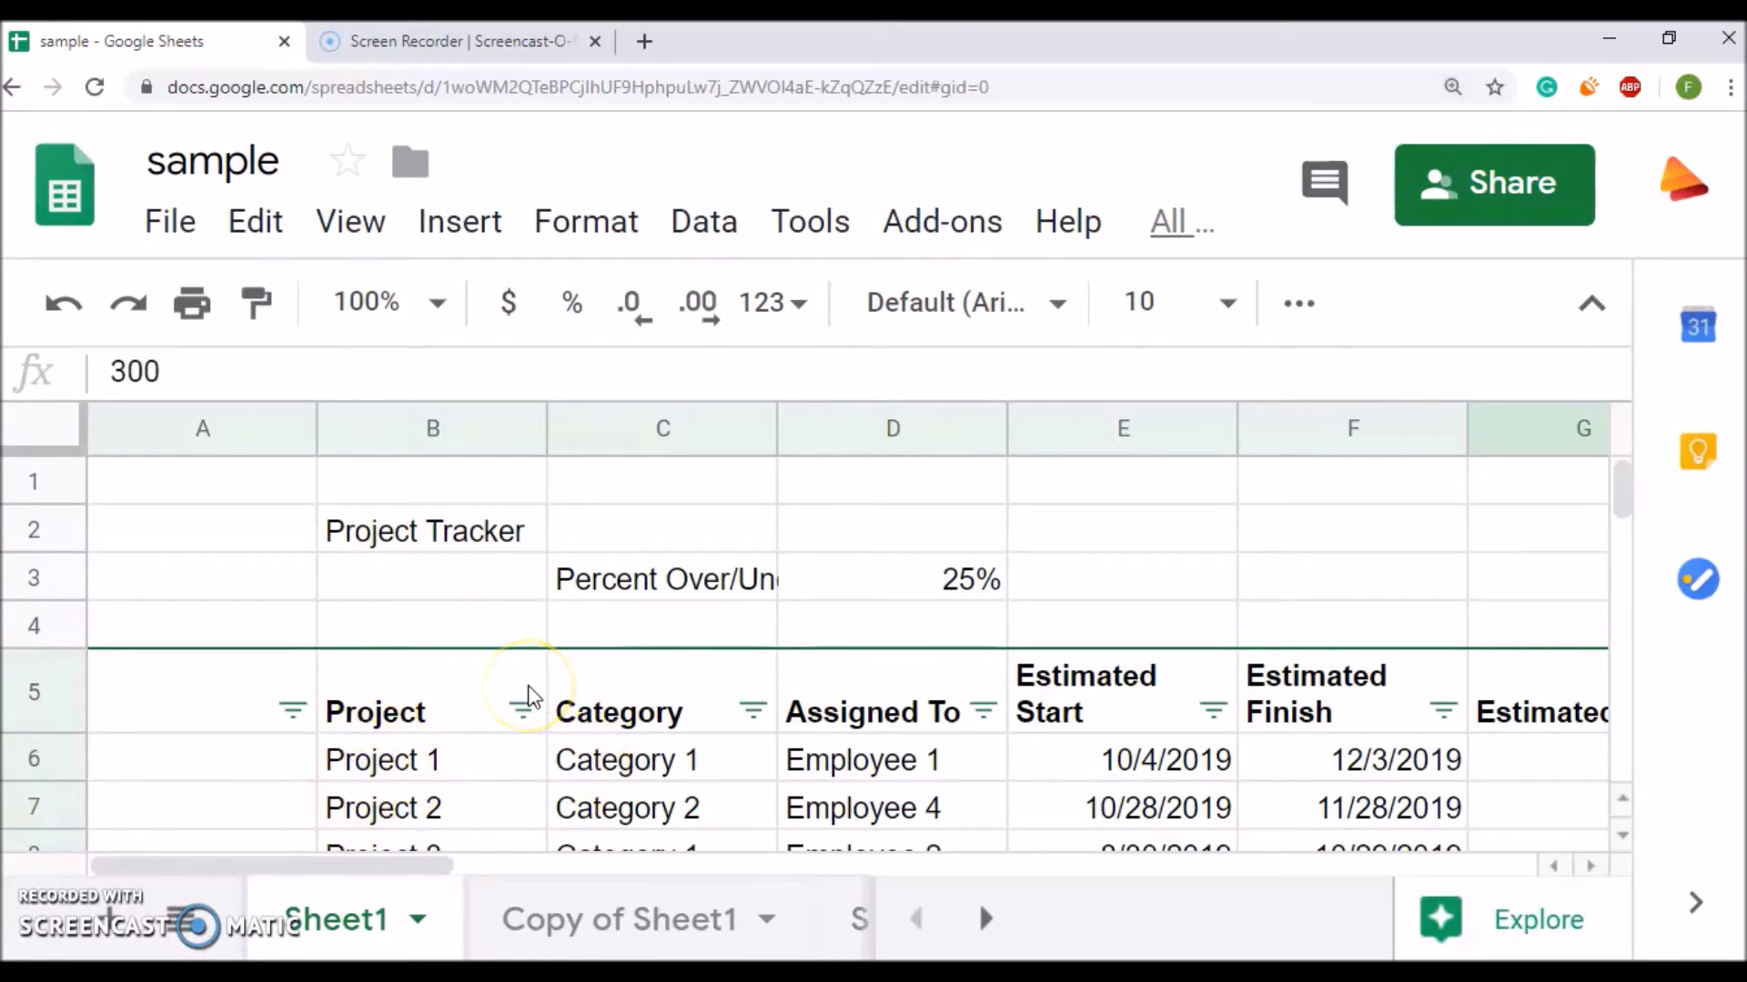
key("ctrl+minus")
key("ctrl+minus")
key("ctrl+minus")
key("ctrl+minus")
key("ctrl+minus")
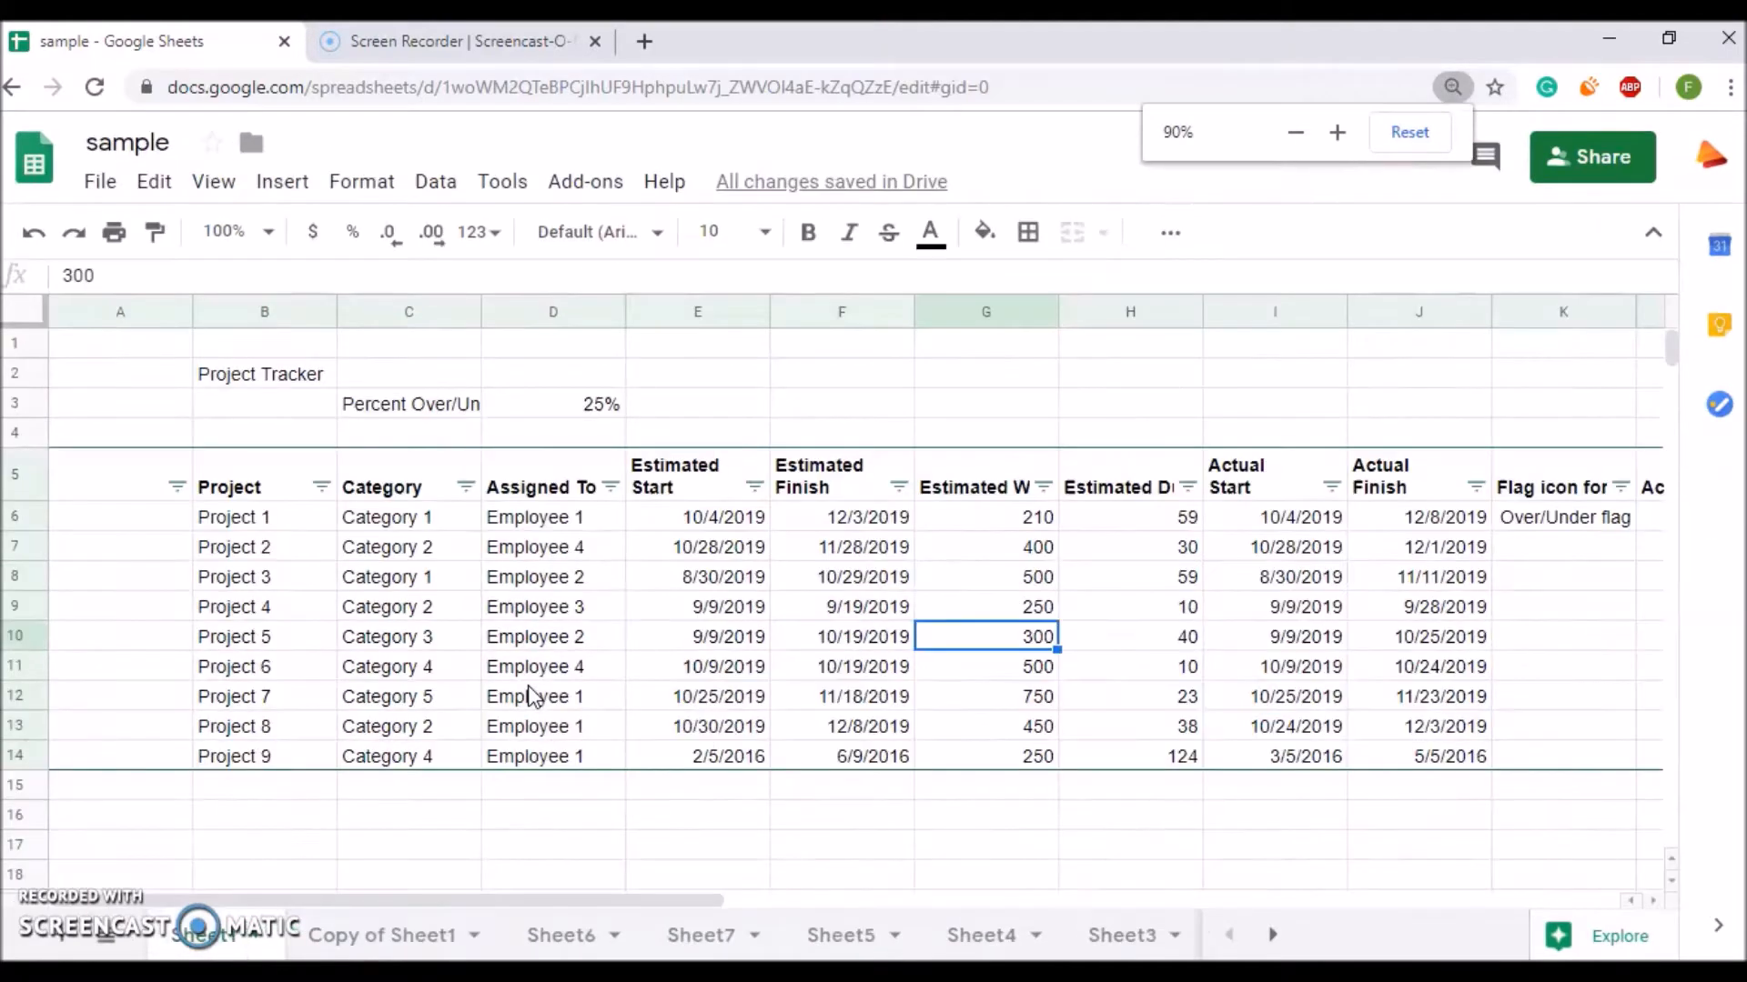
key("ctrl+plus")
key("ctrl+plus")
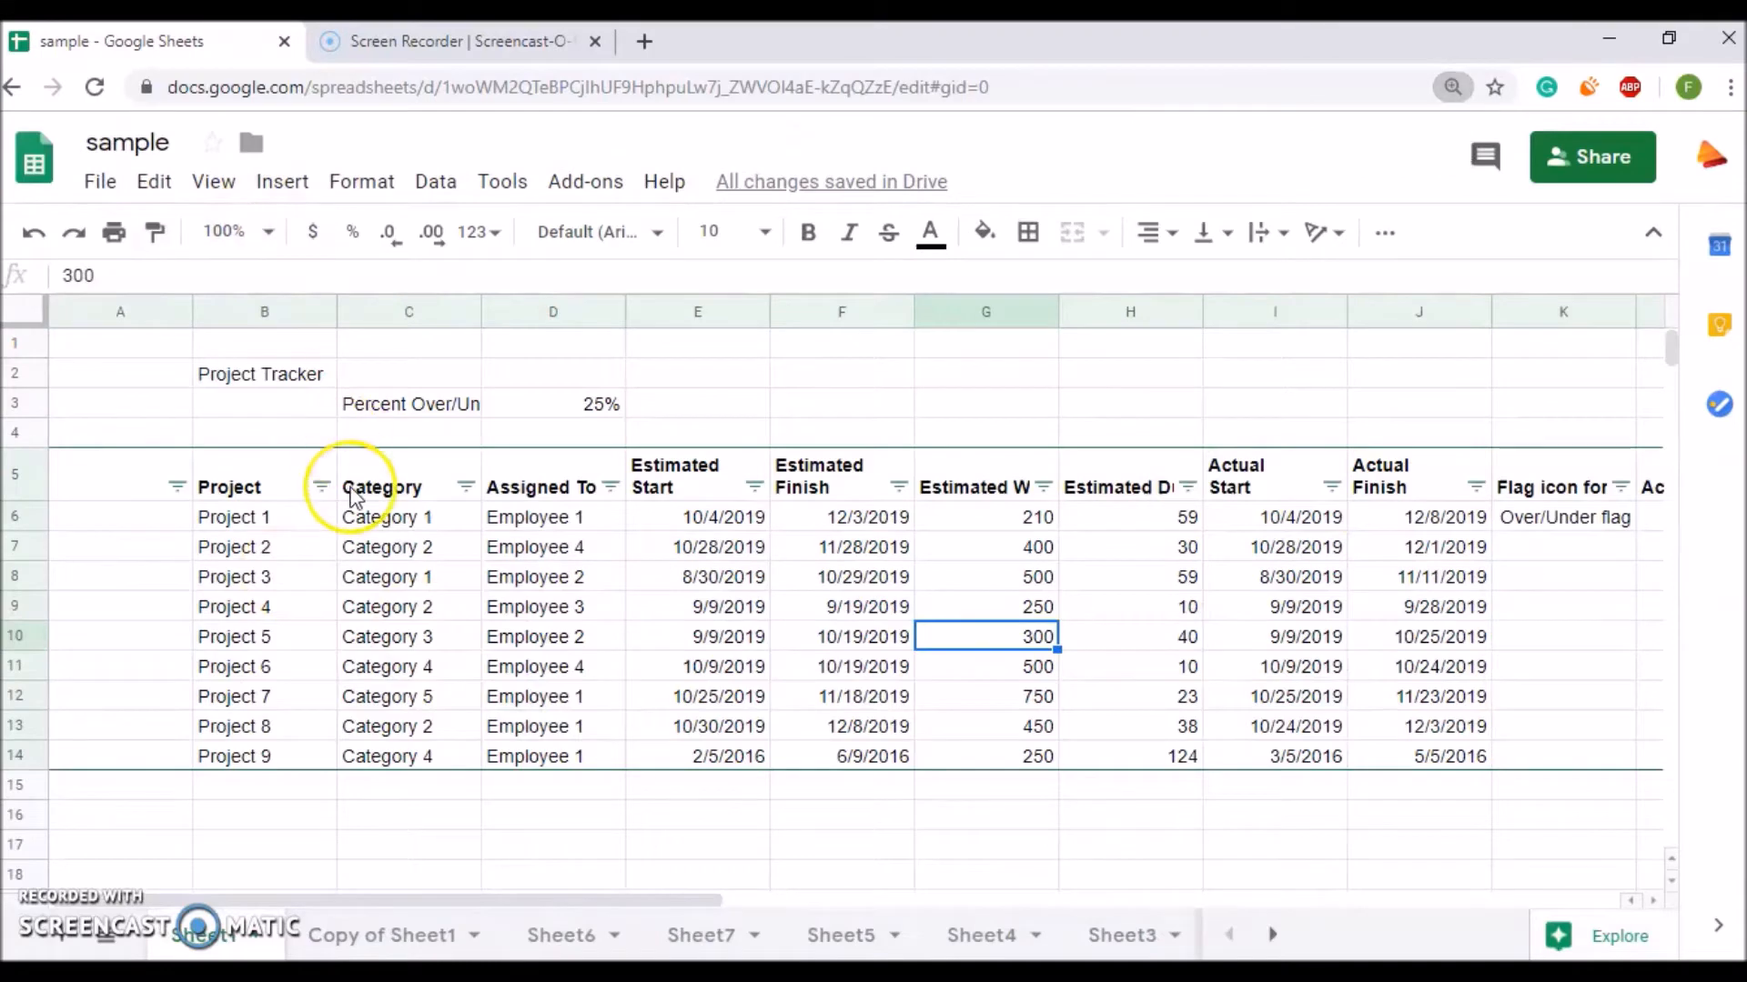
Step: Filter the Project column by values so that only Project 2 is shown
left_click(321, 489)
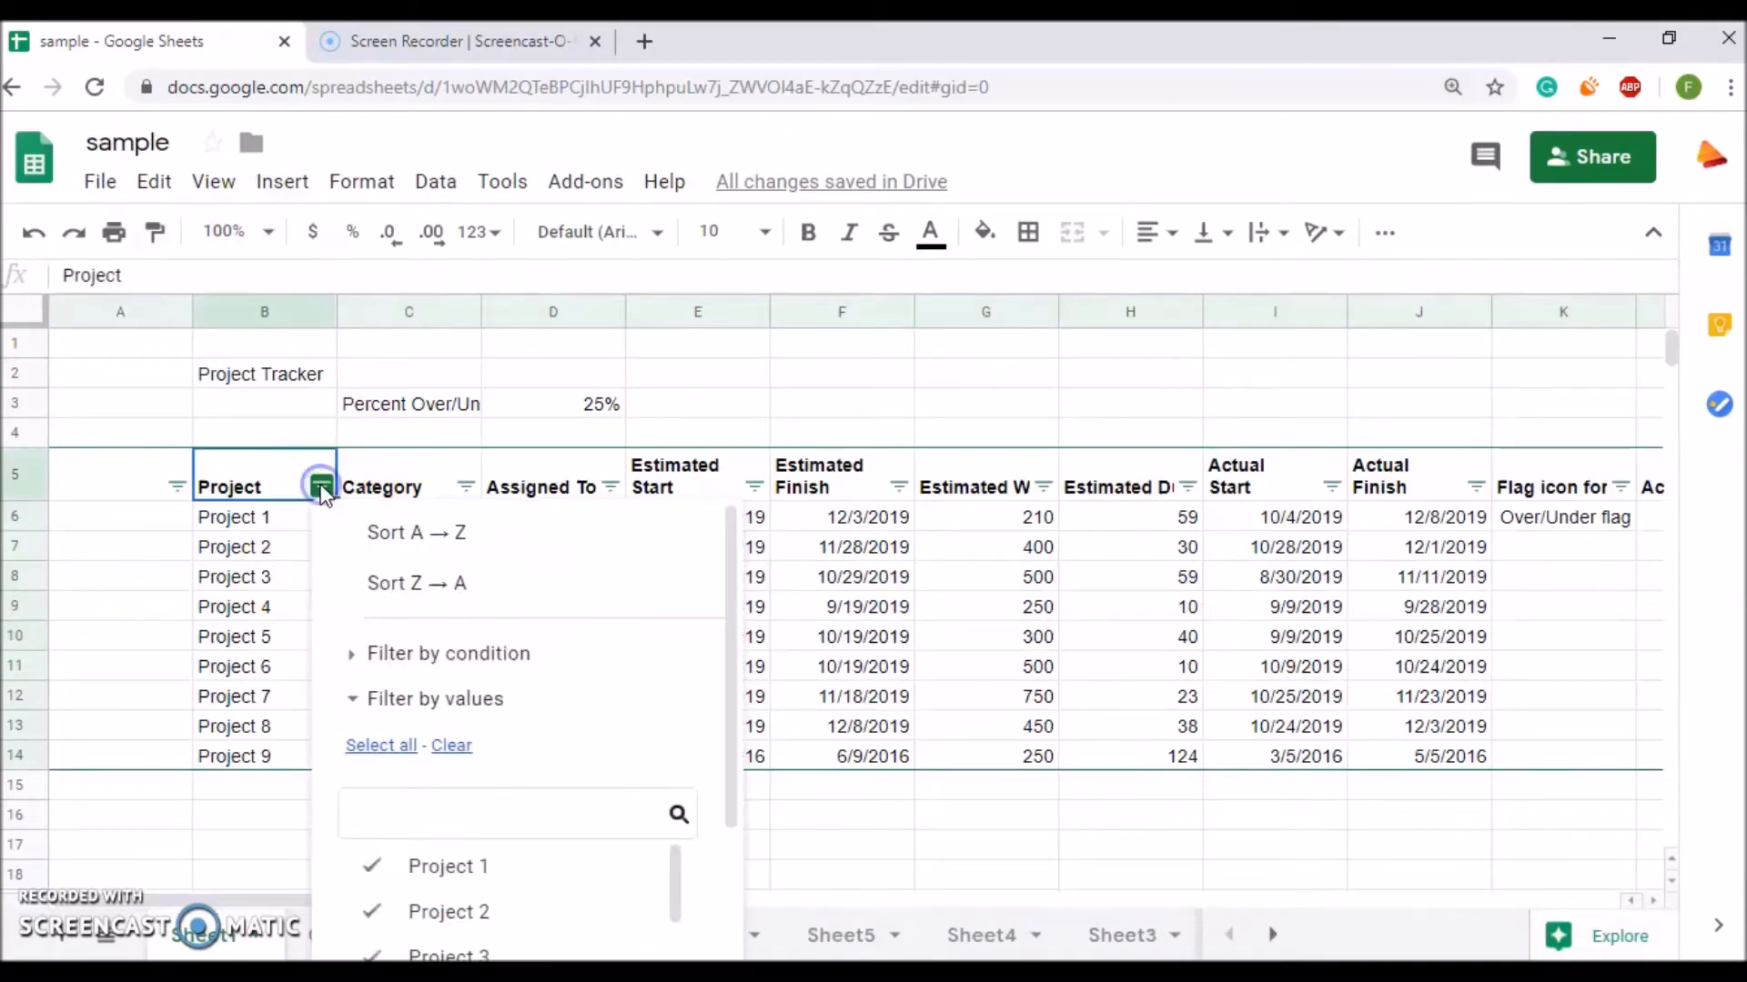
left_click_drag(733, 735, 721, 862)
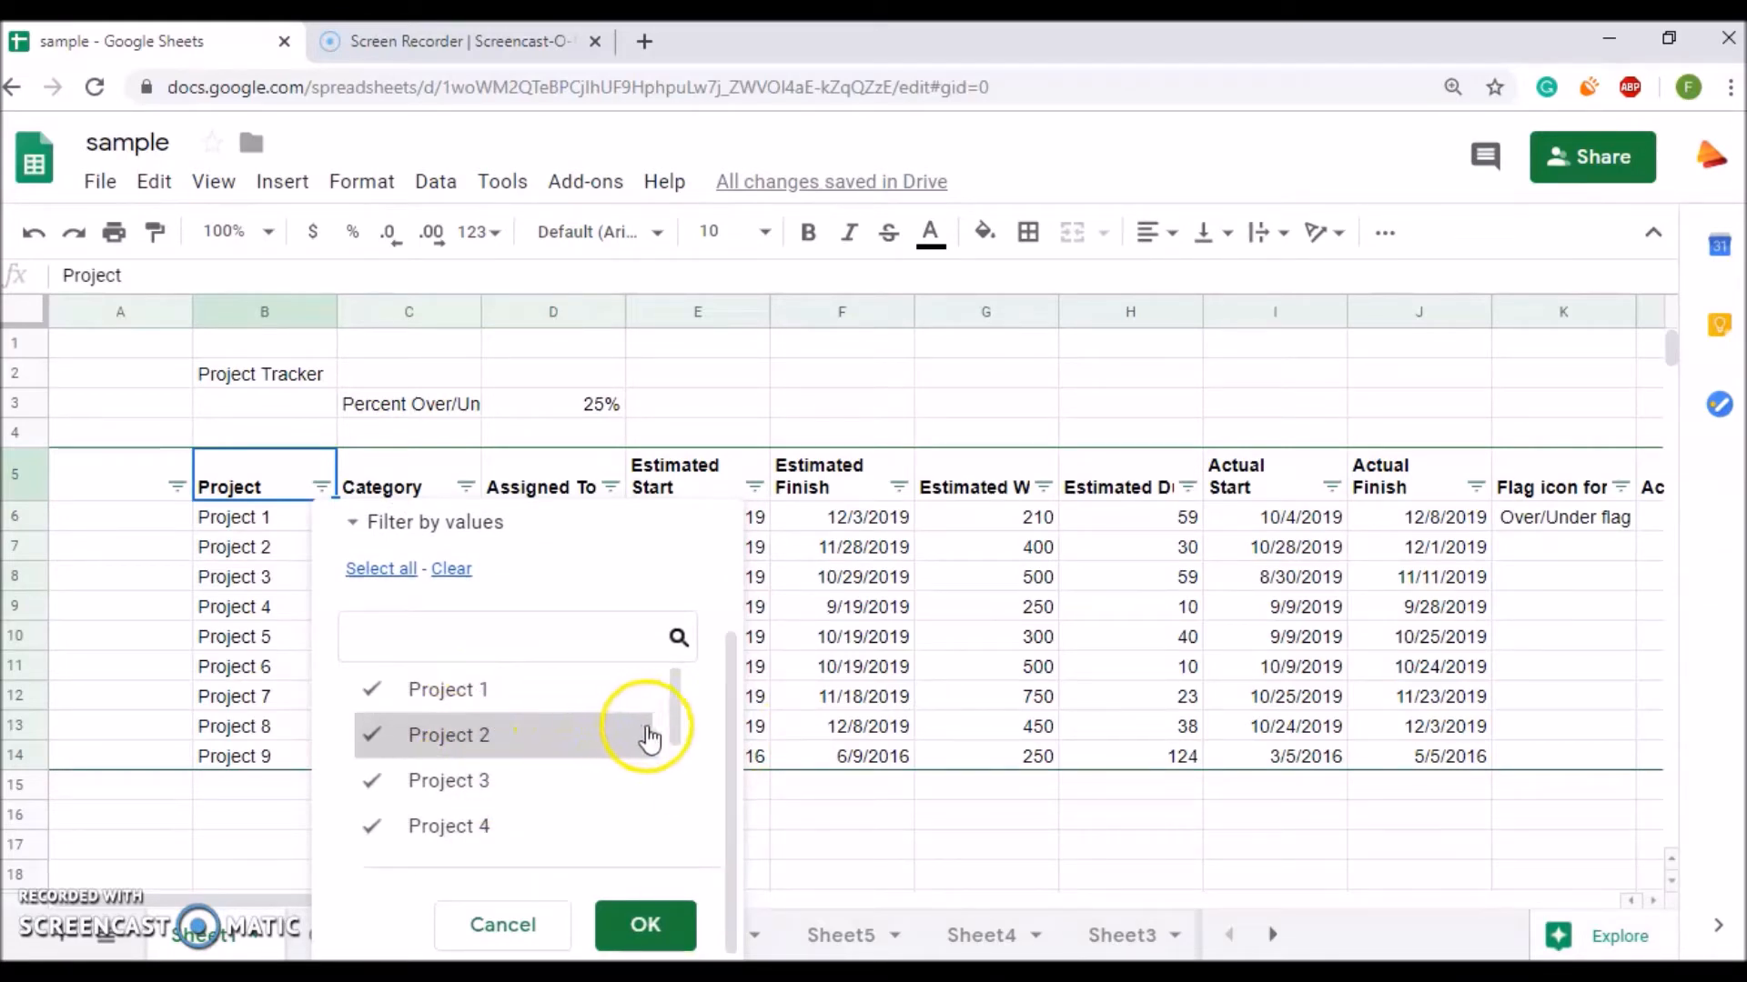
mouse_move(673, 716)
left_mouse_down()
mouse_move(674, 823)
mouse_move(682, 705)
left_mouse_up()
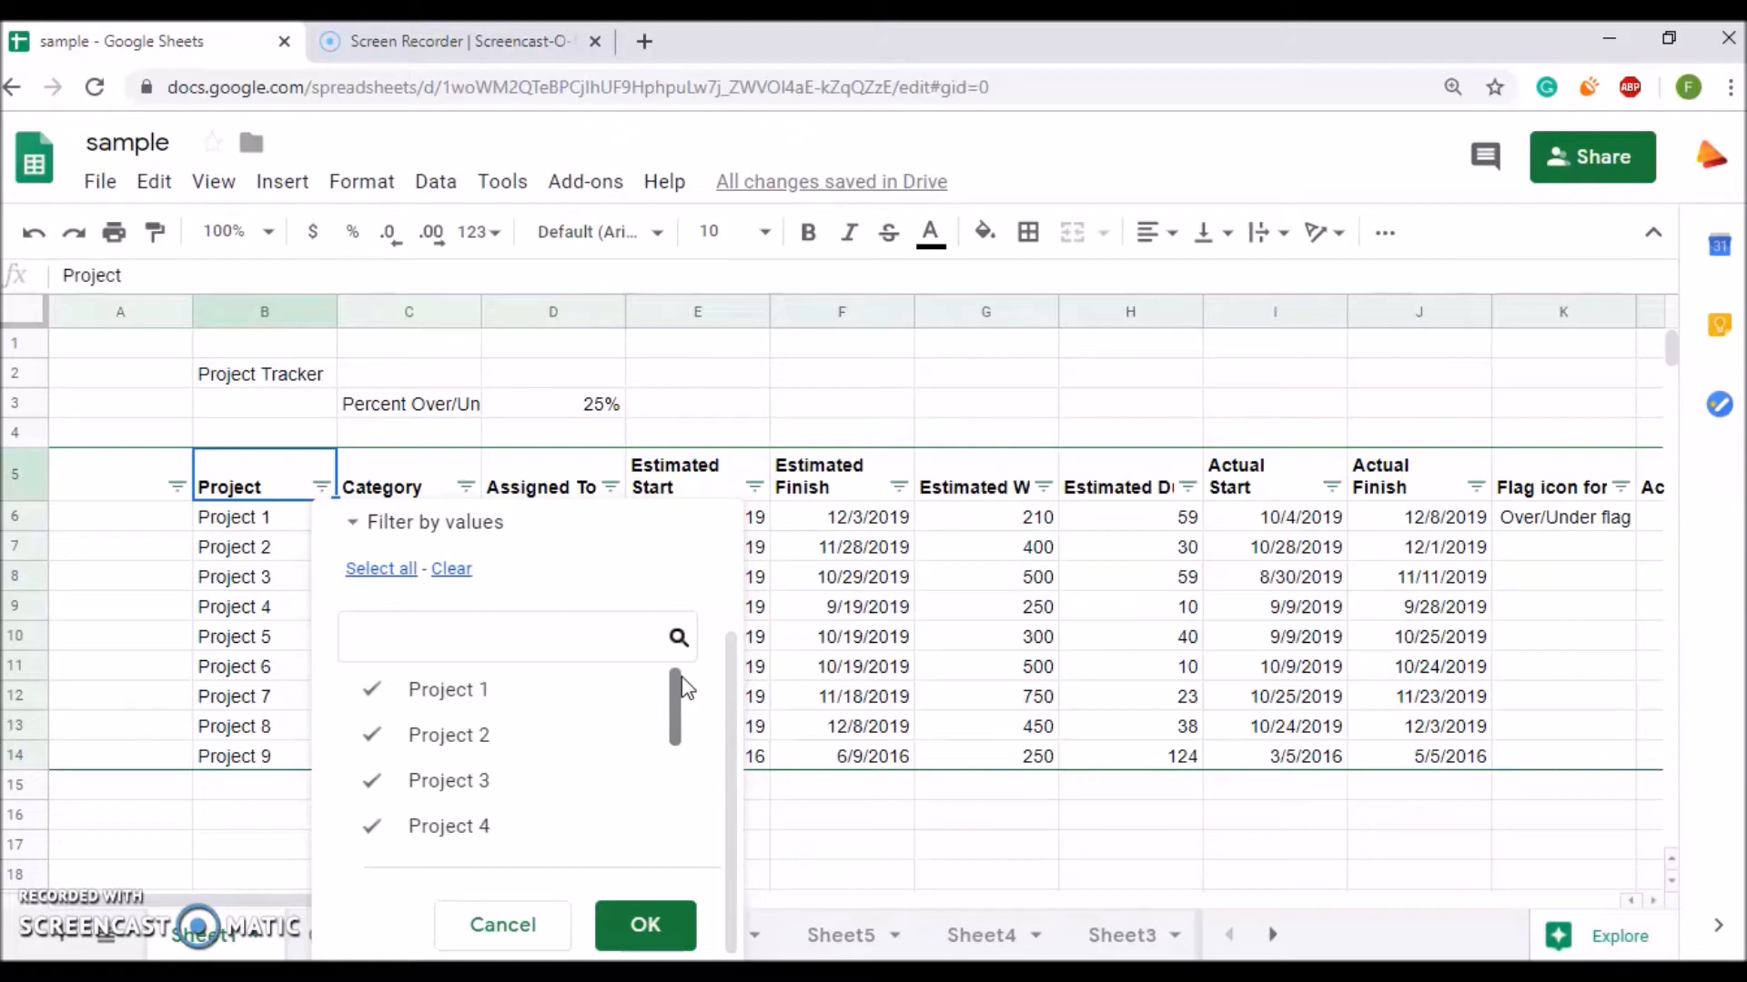
left_click(447, 571)
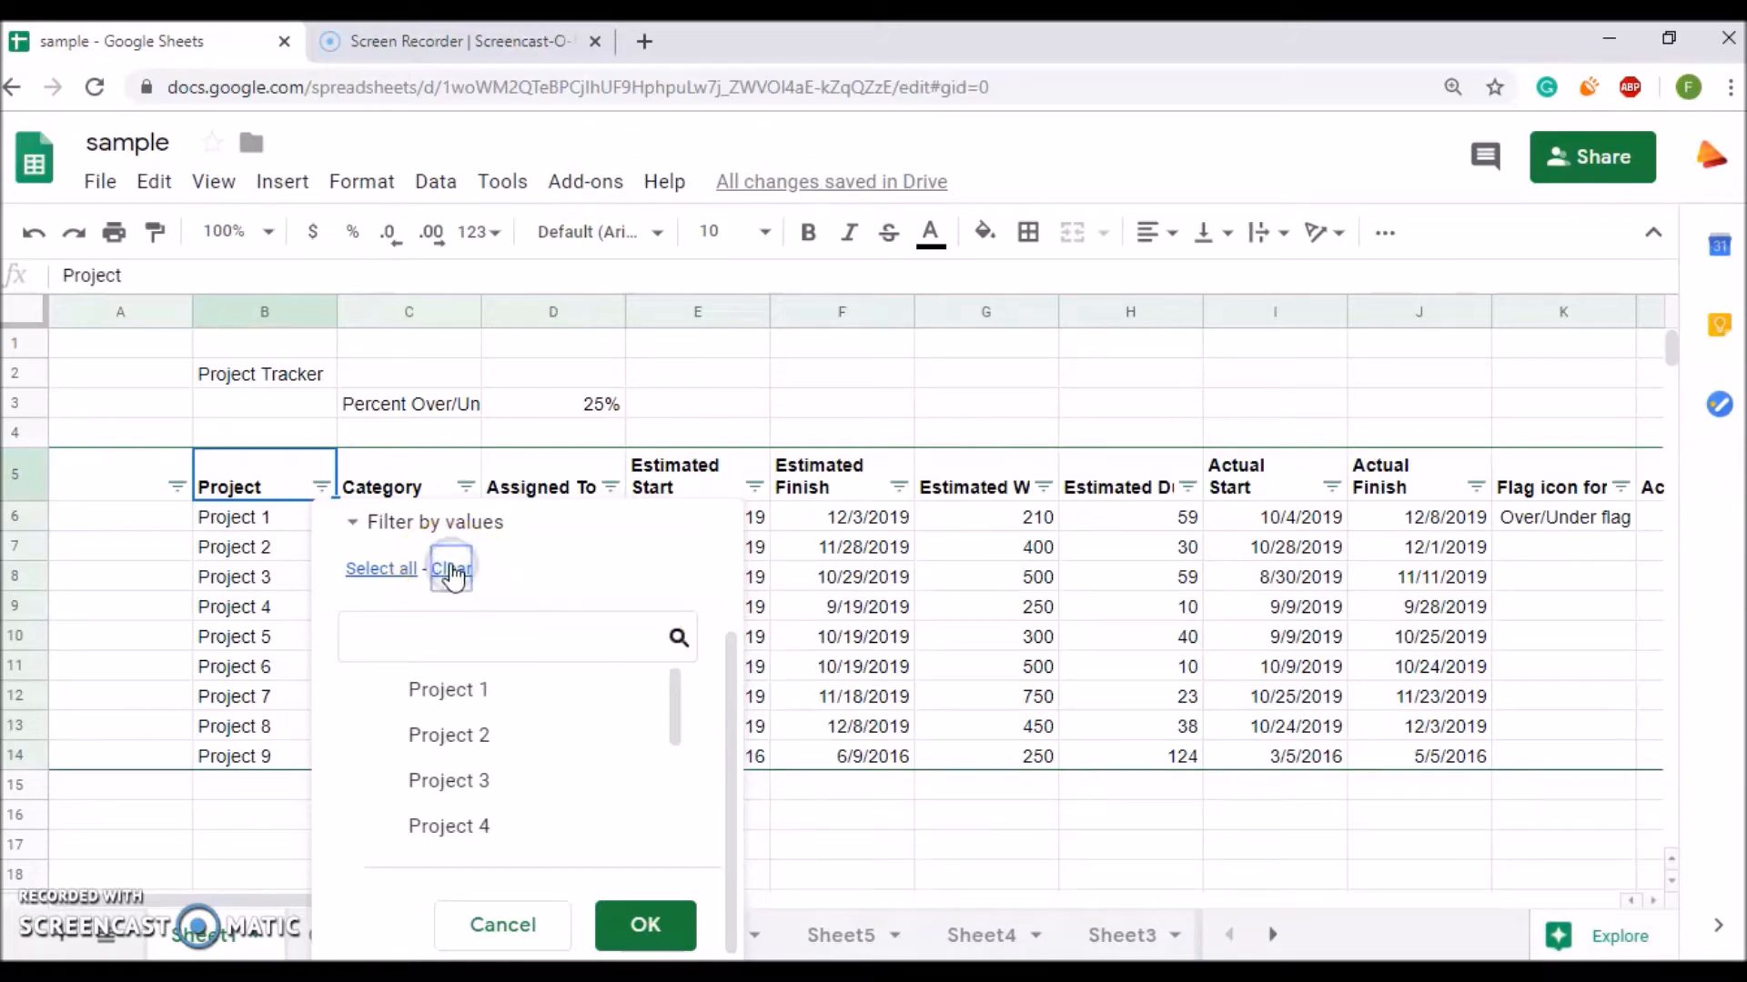
left_click(447, 755)
left_click(642, 926)
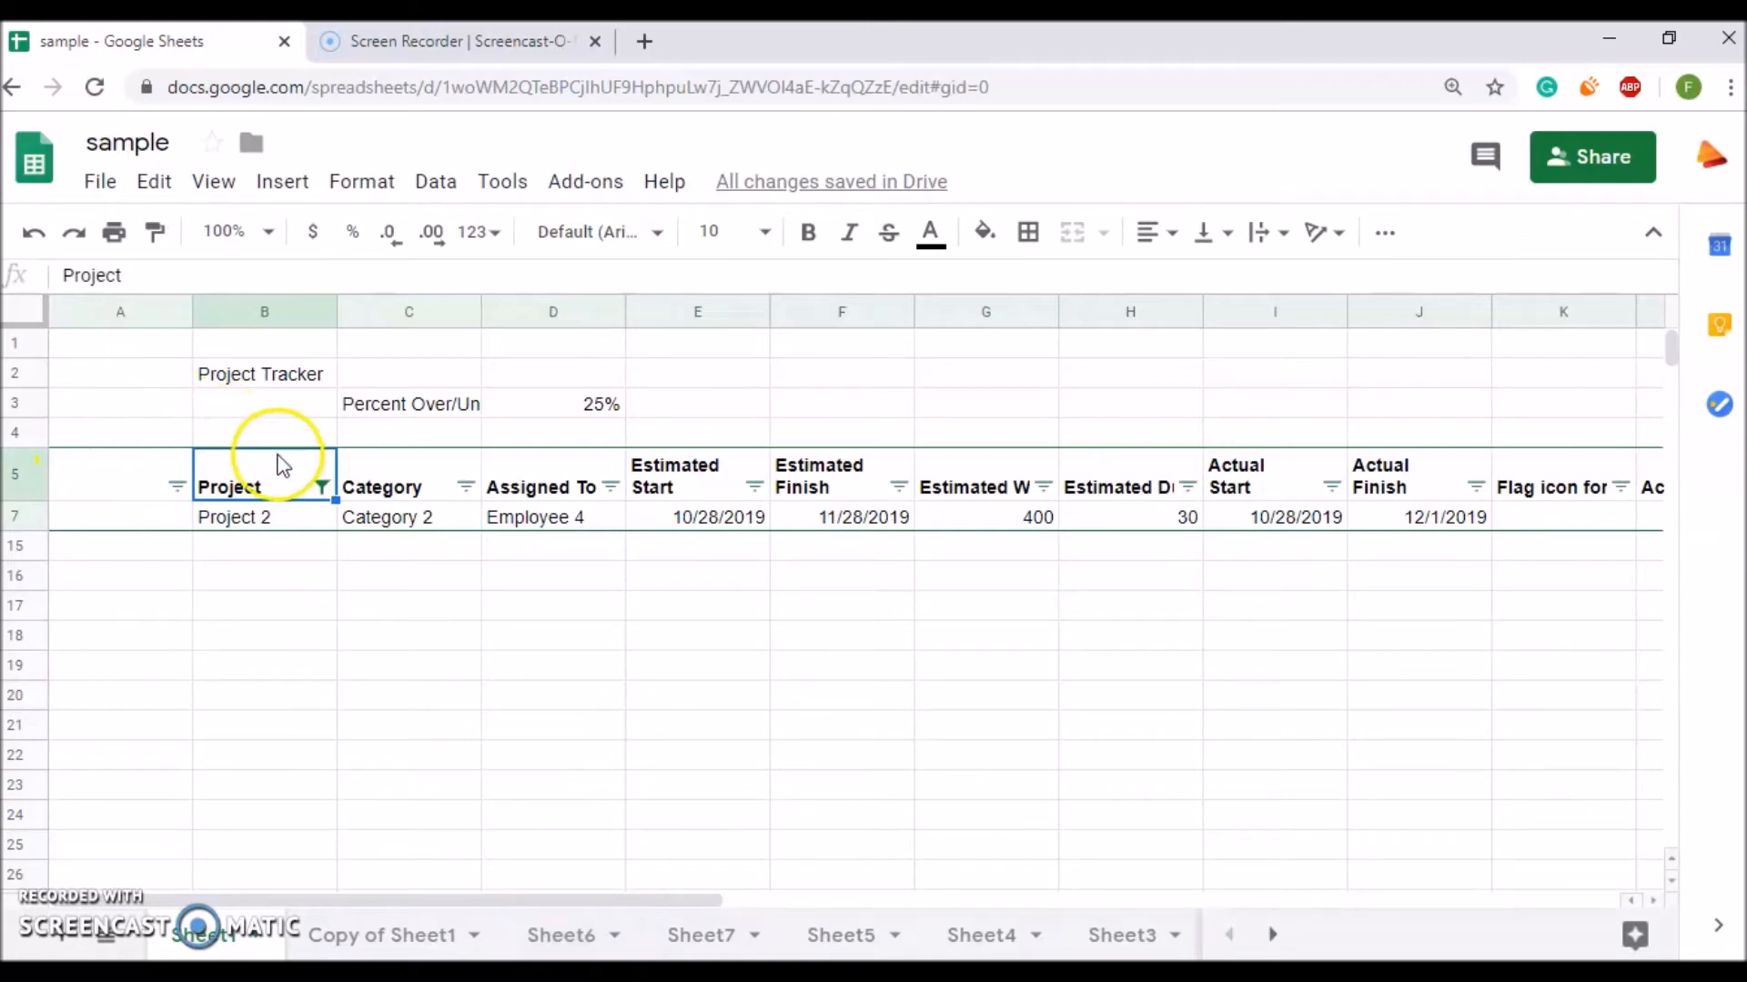
Step: Reselect all values in the Project column's filter so every project is shown on Sheet1
left_click(320, 487)
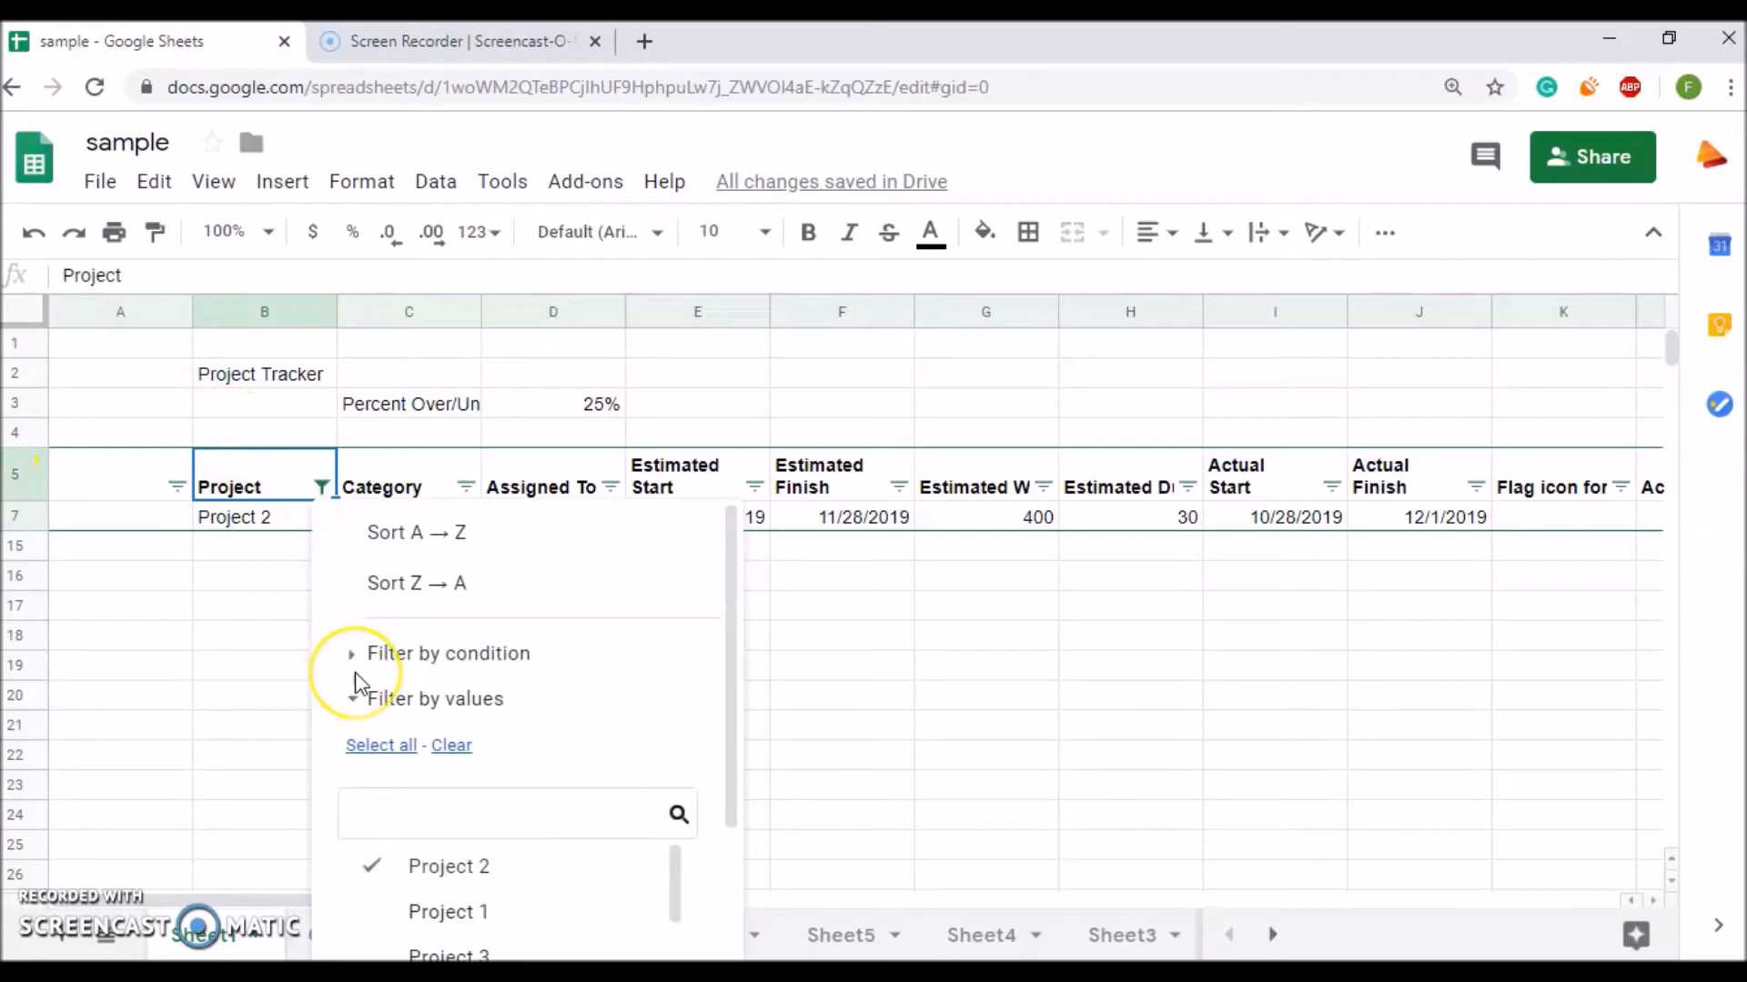
left_click(381, 745)
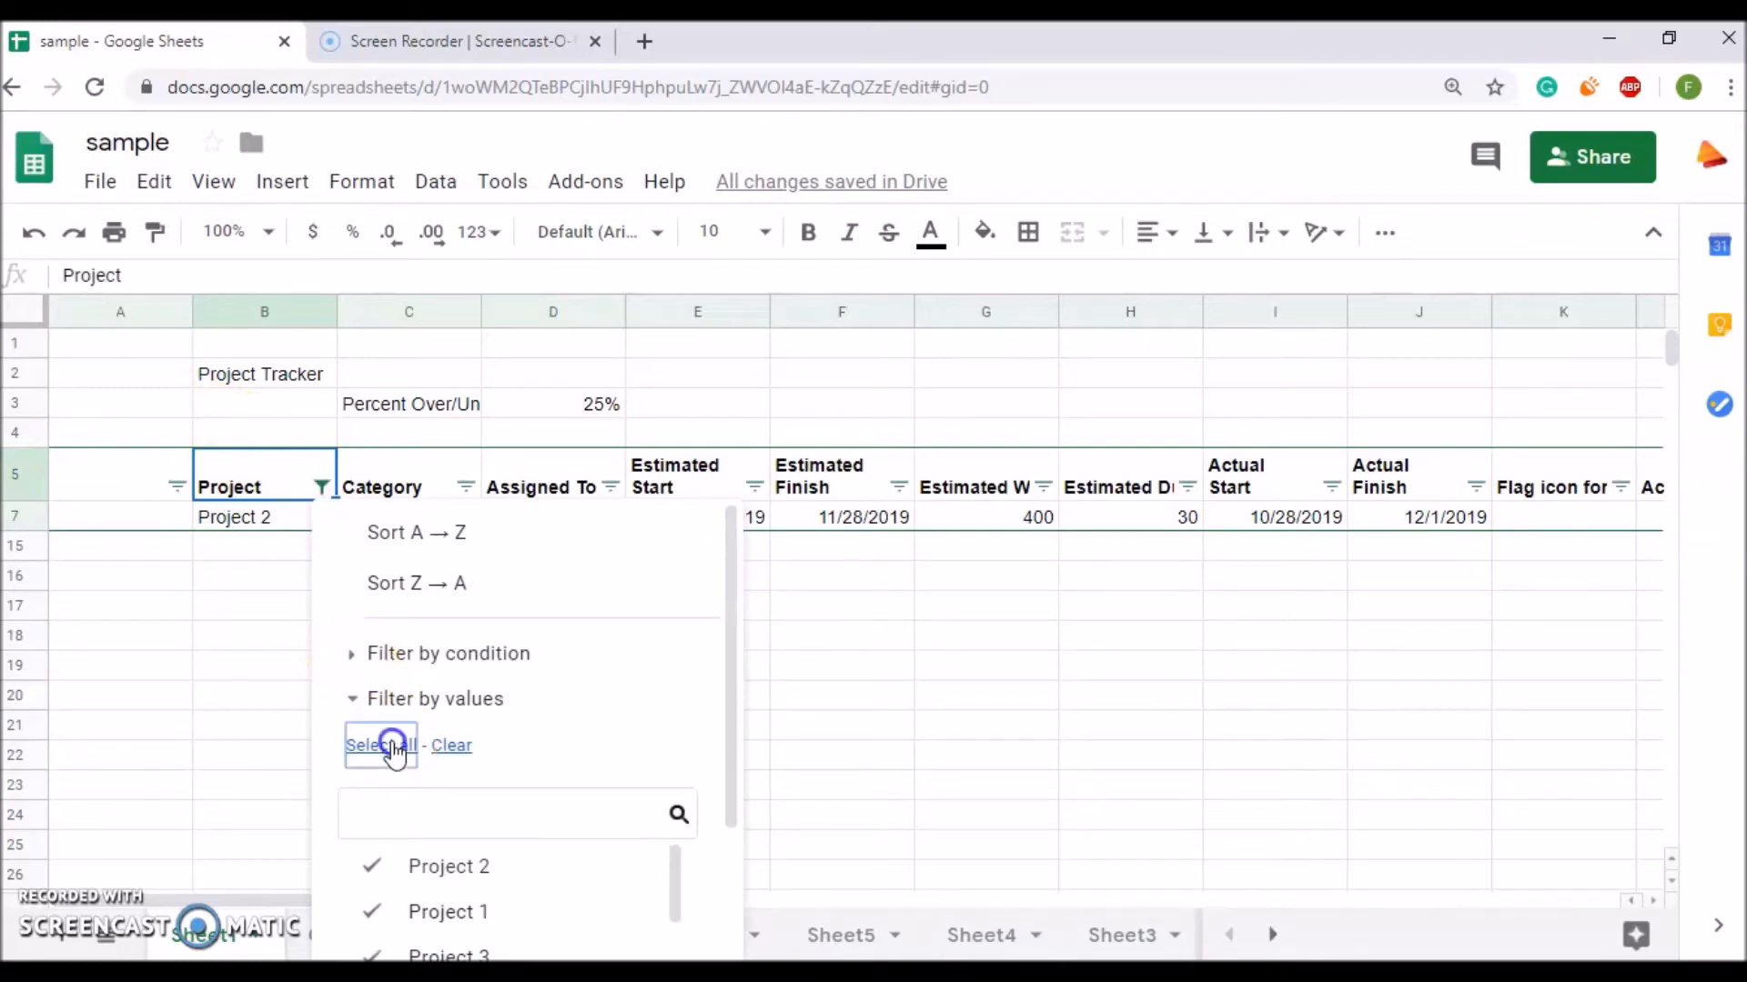
left_click_drag(734, 792, 725, 924)
left_click(676, 935)
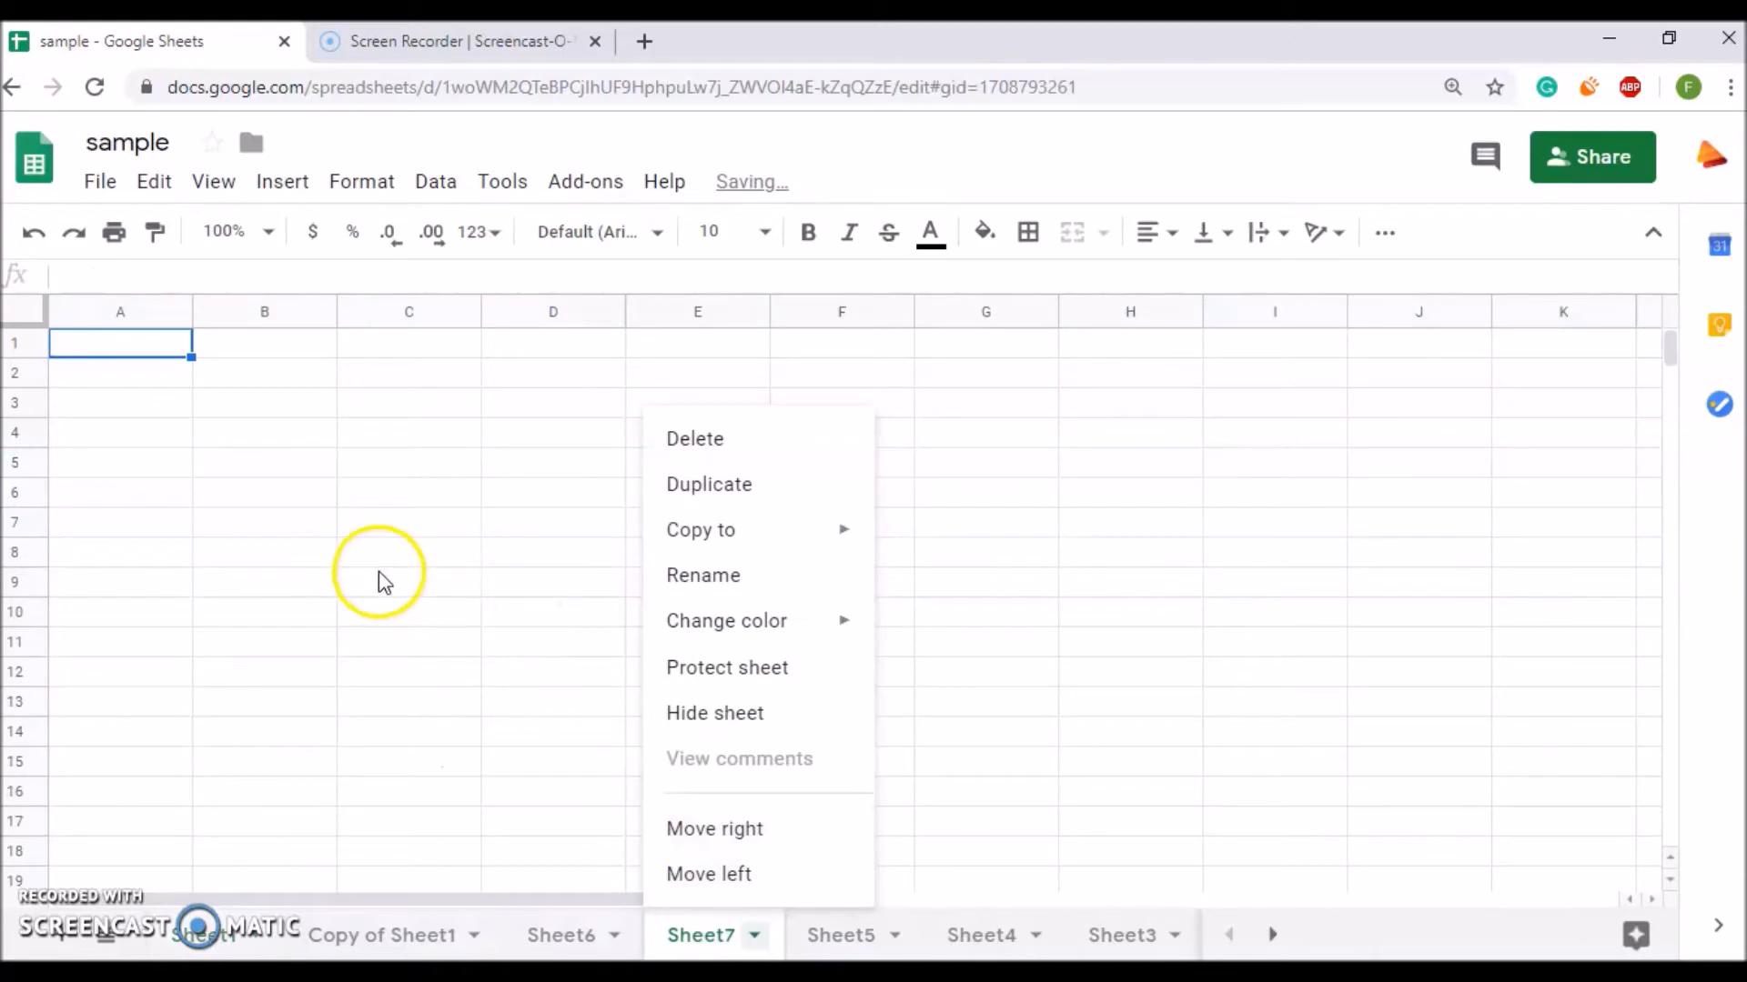
left_click(201, 935)
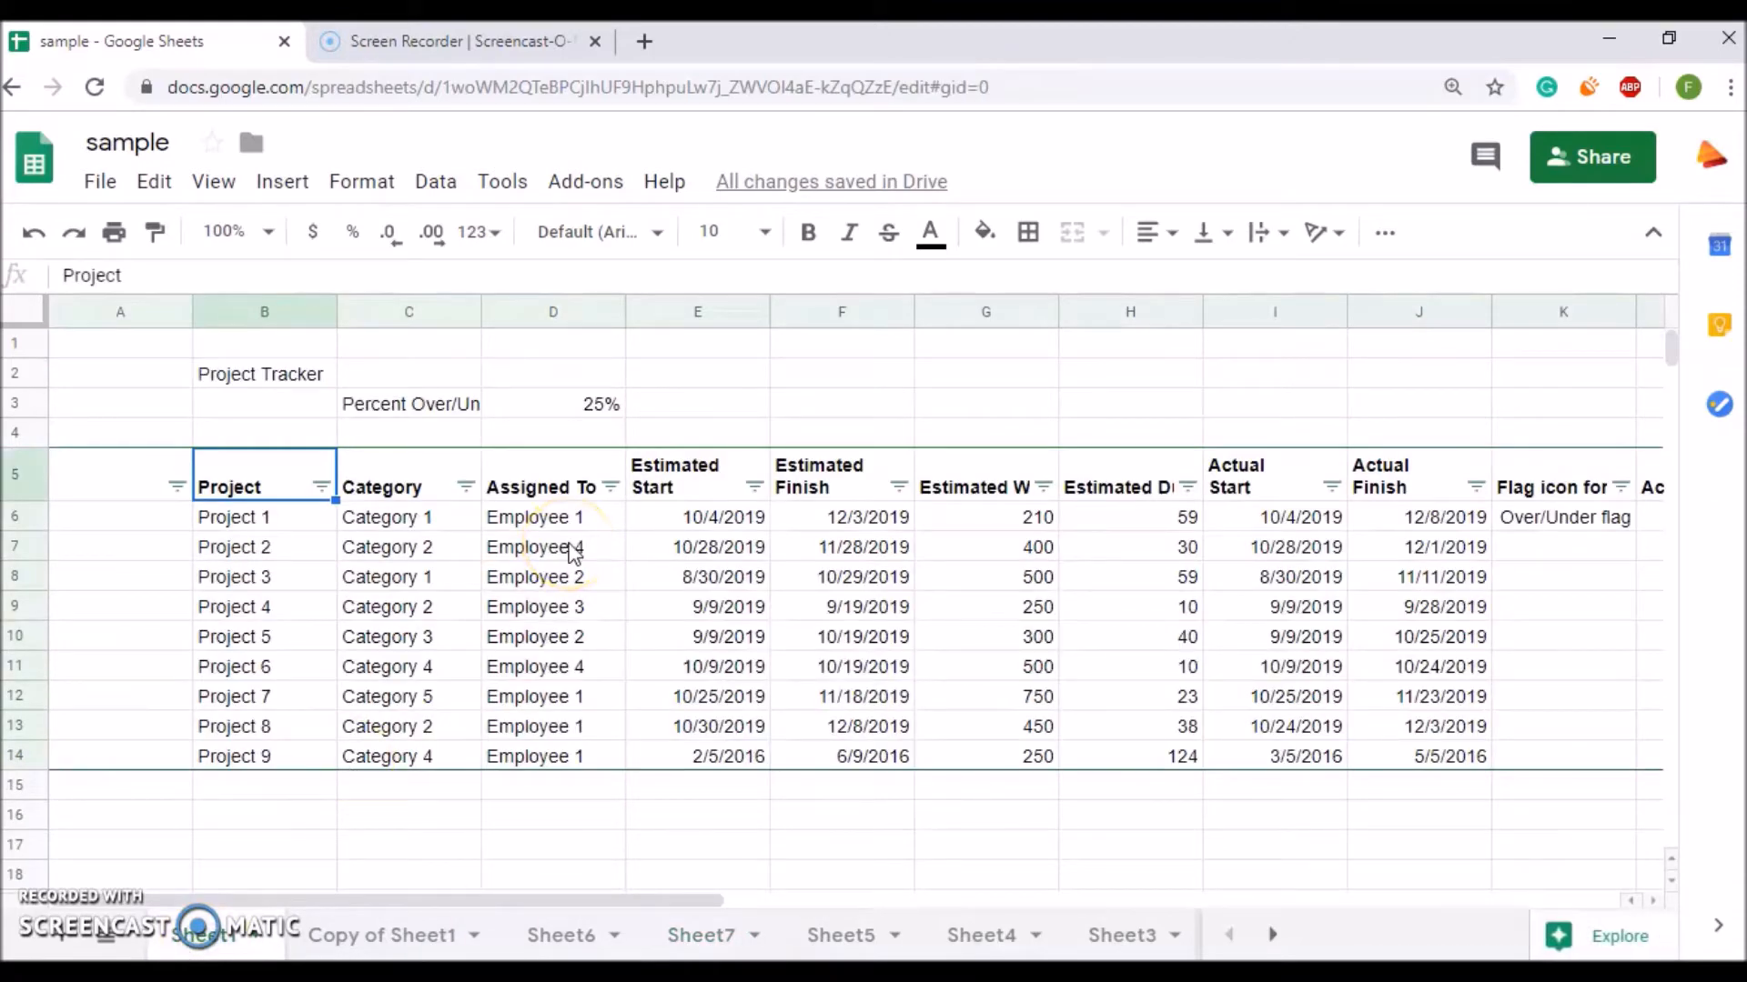
Step: Sort the table by the Project column from A to Z using its header filter
left_click(323, 551)
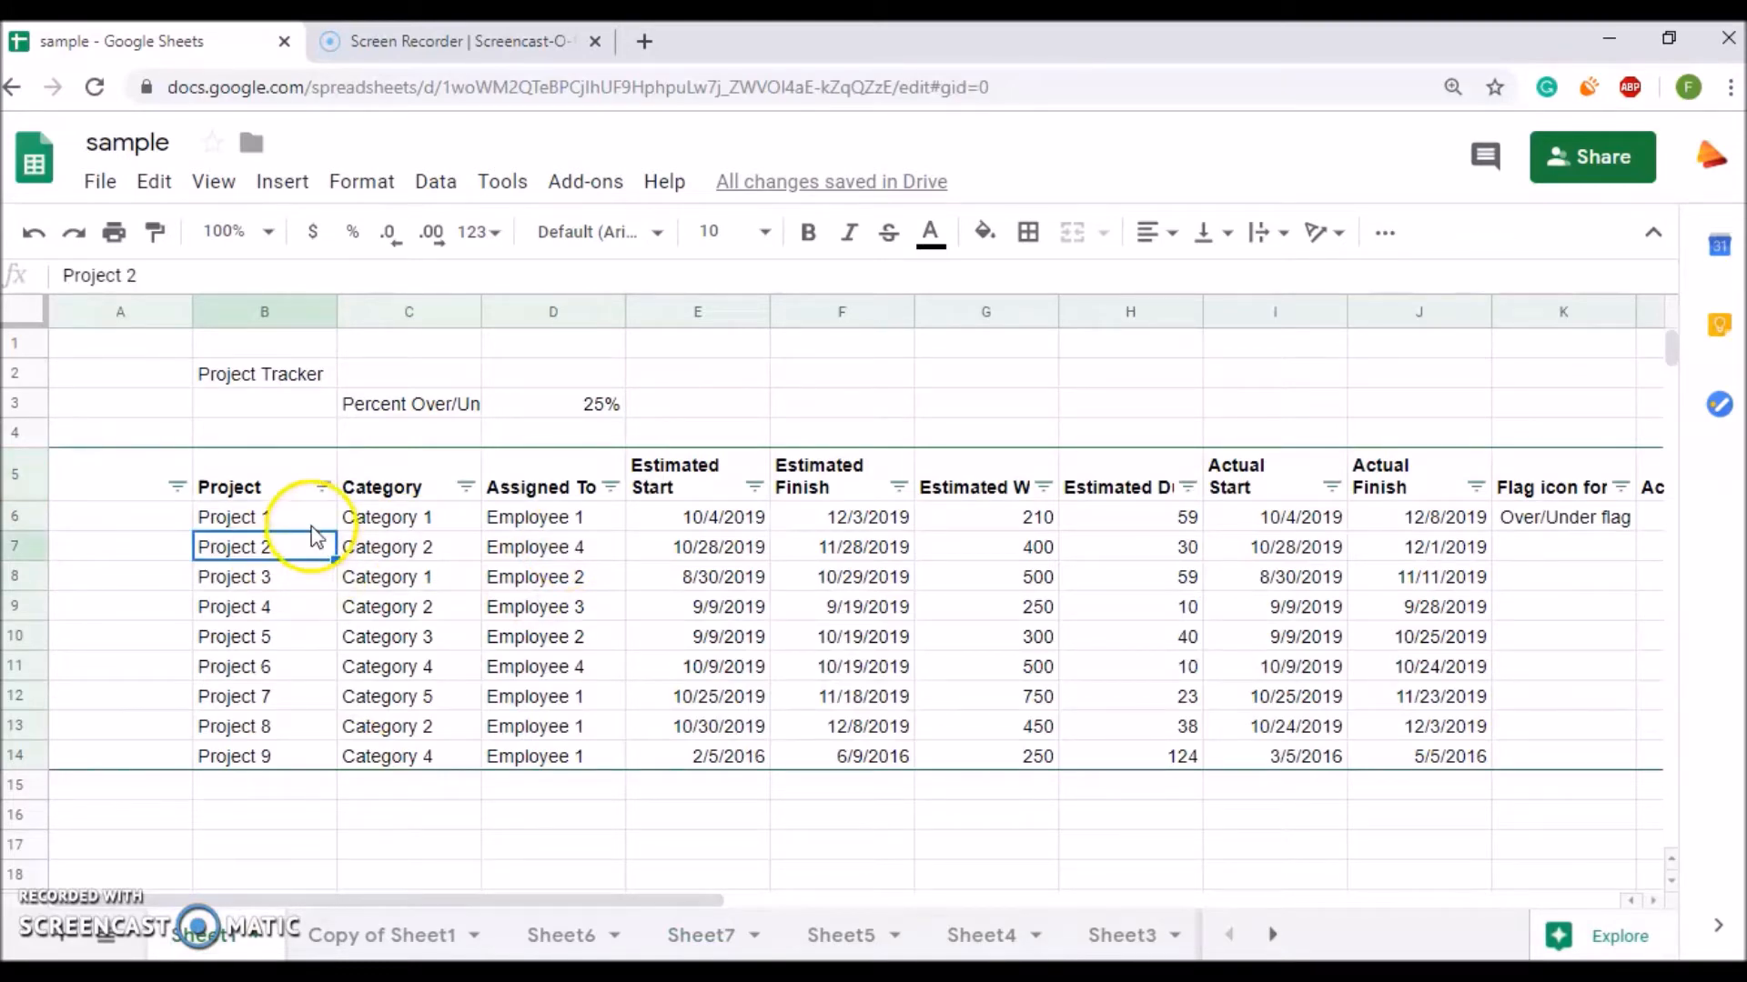
left_click(321, 492)
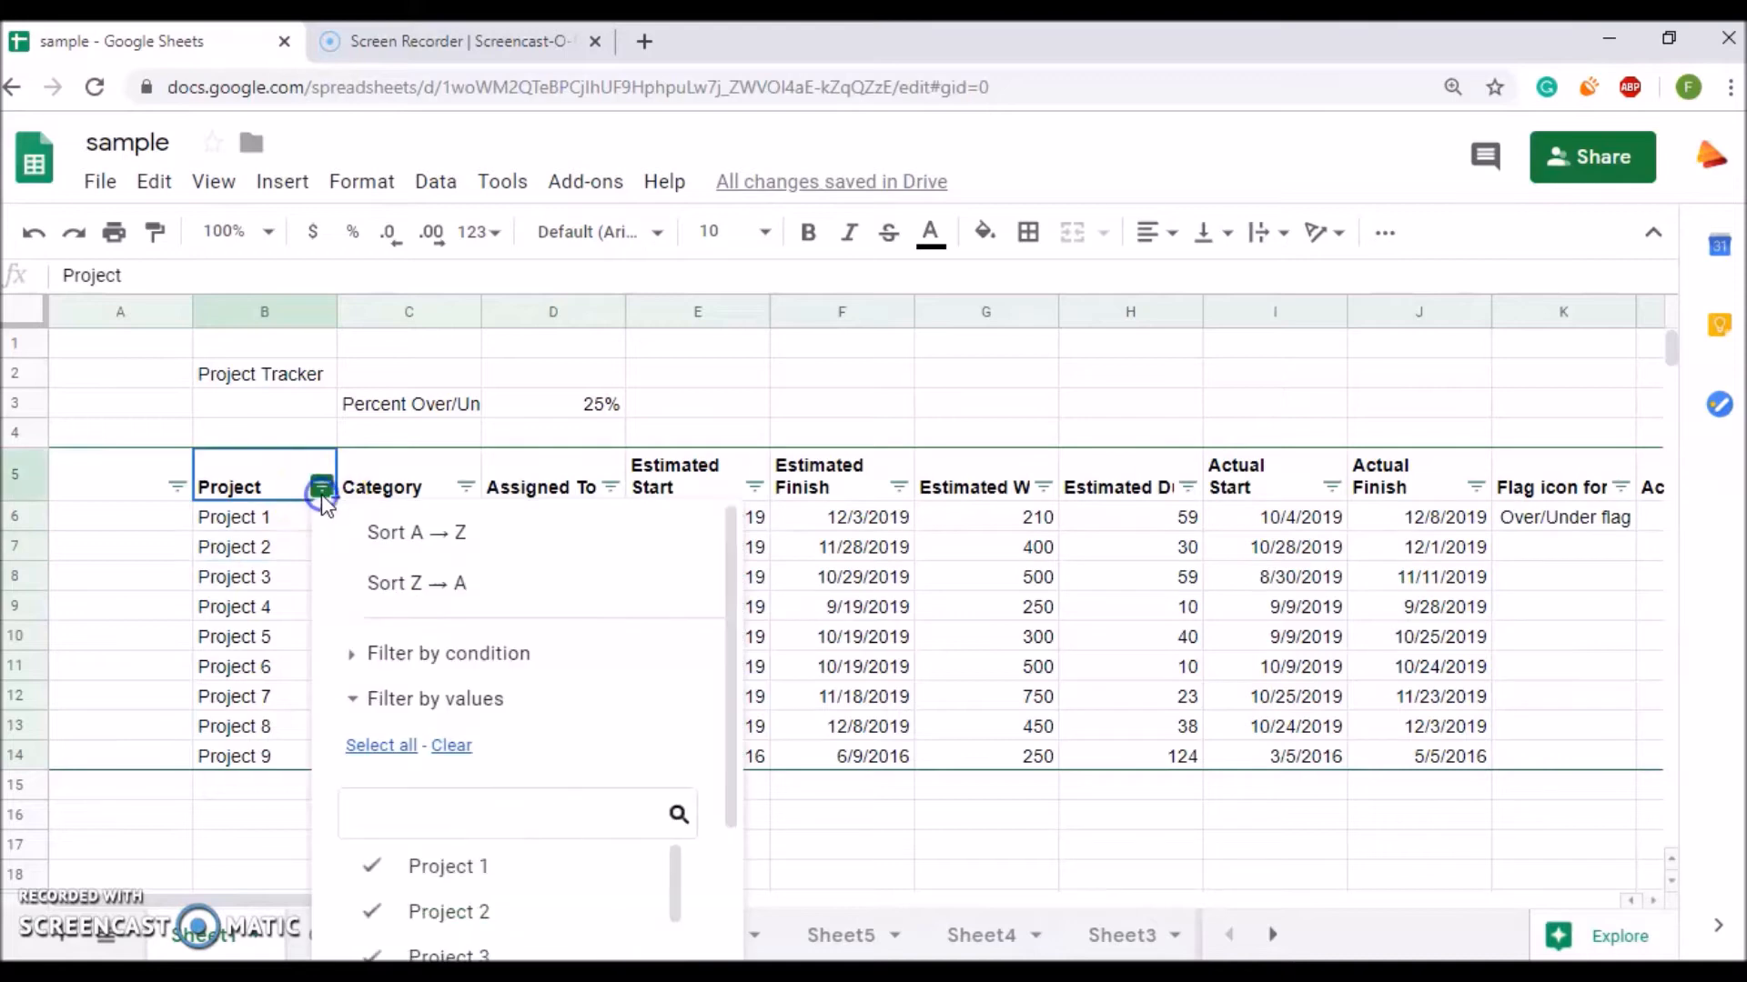
left_click(433, 544)
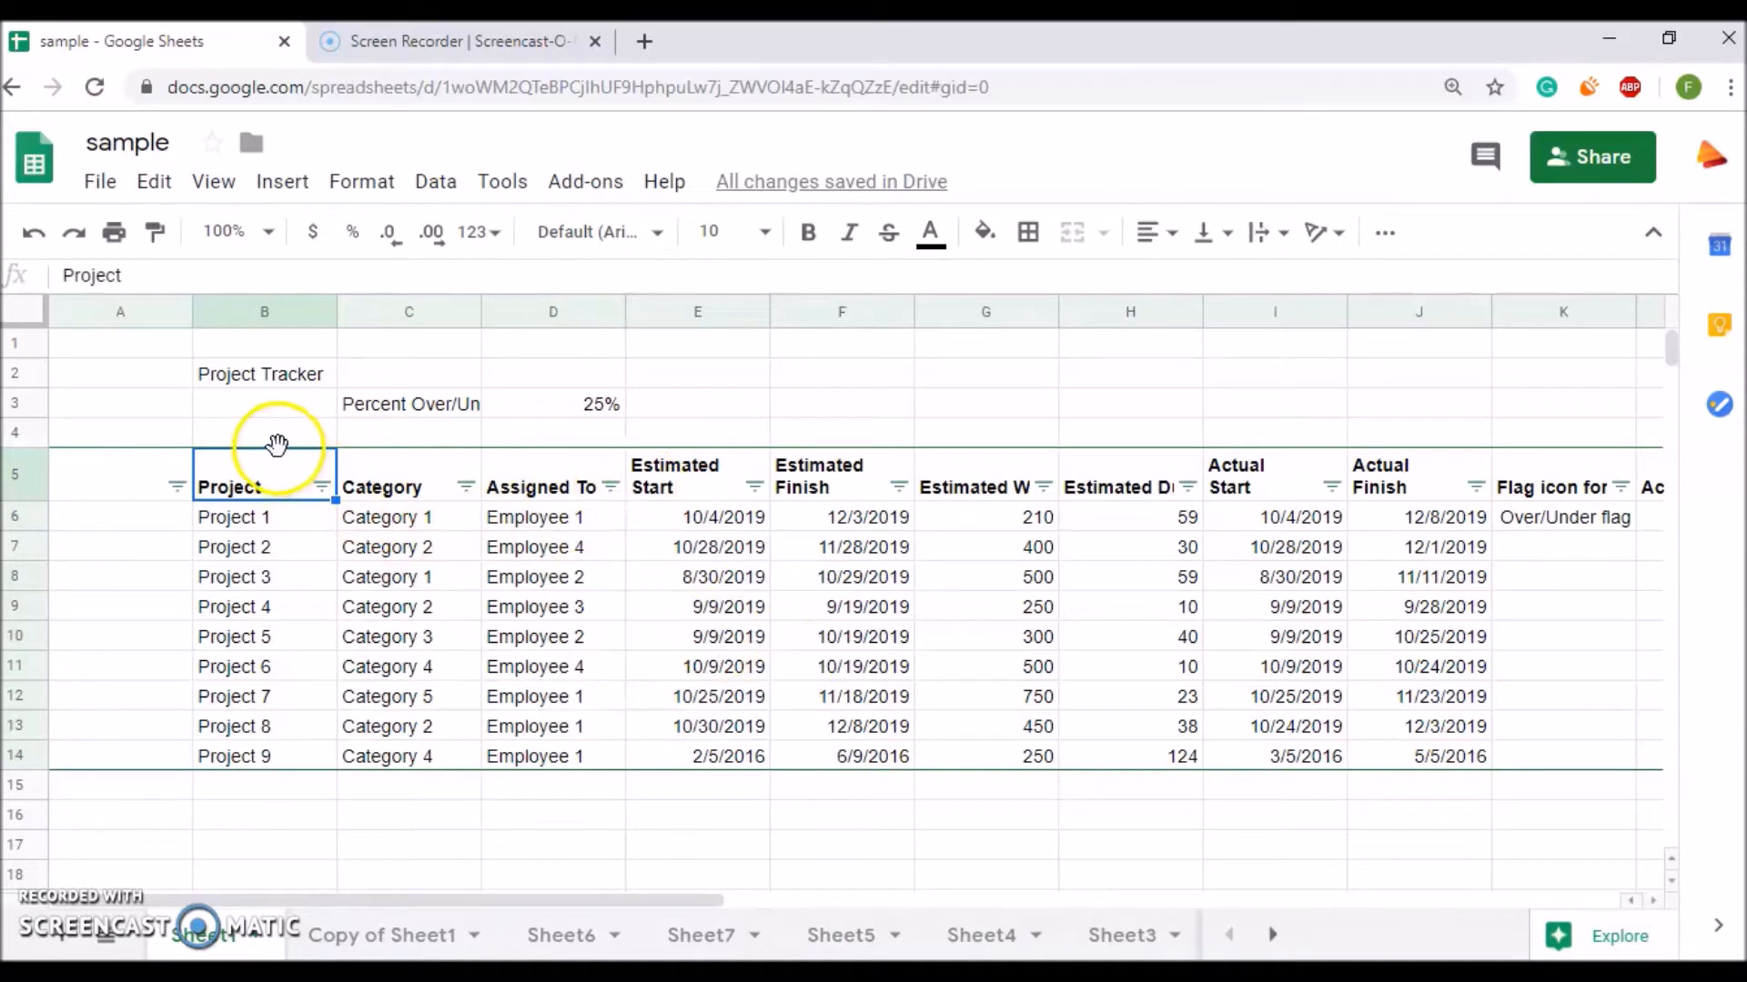
Step: Sort the table by the Project column from Z to A and undo that sort
left_click(322, 488)
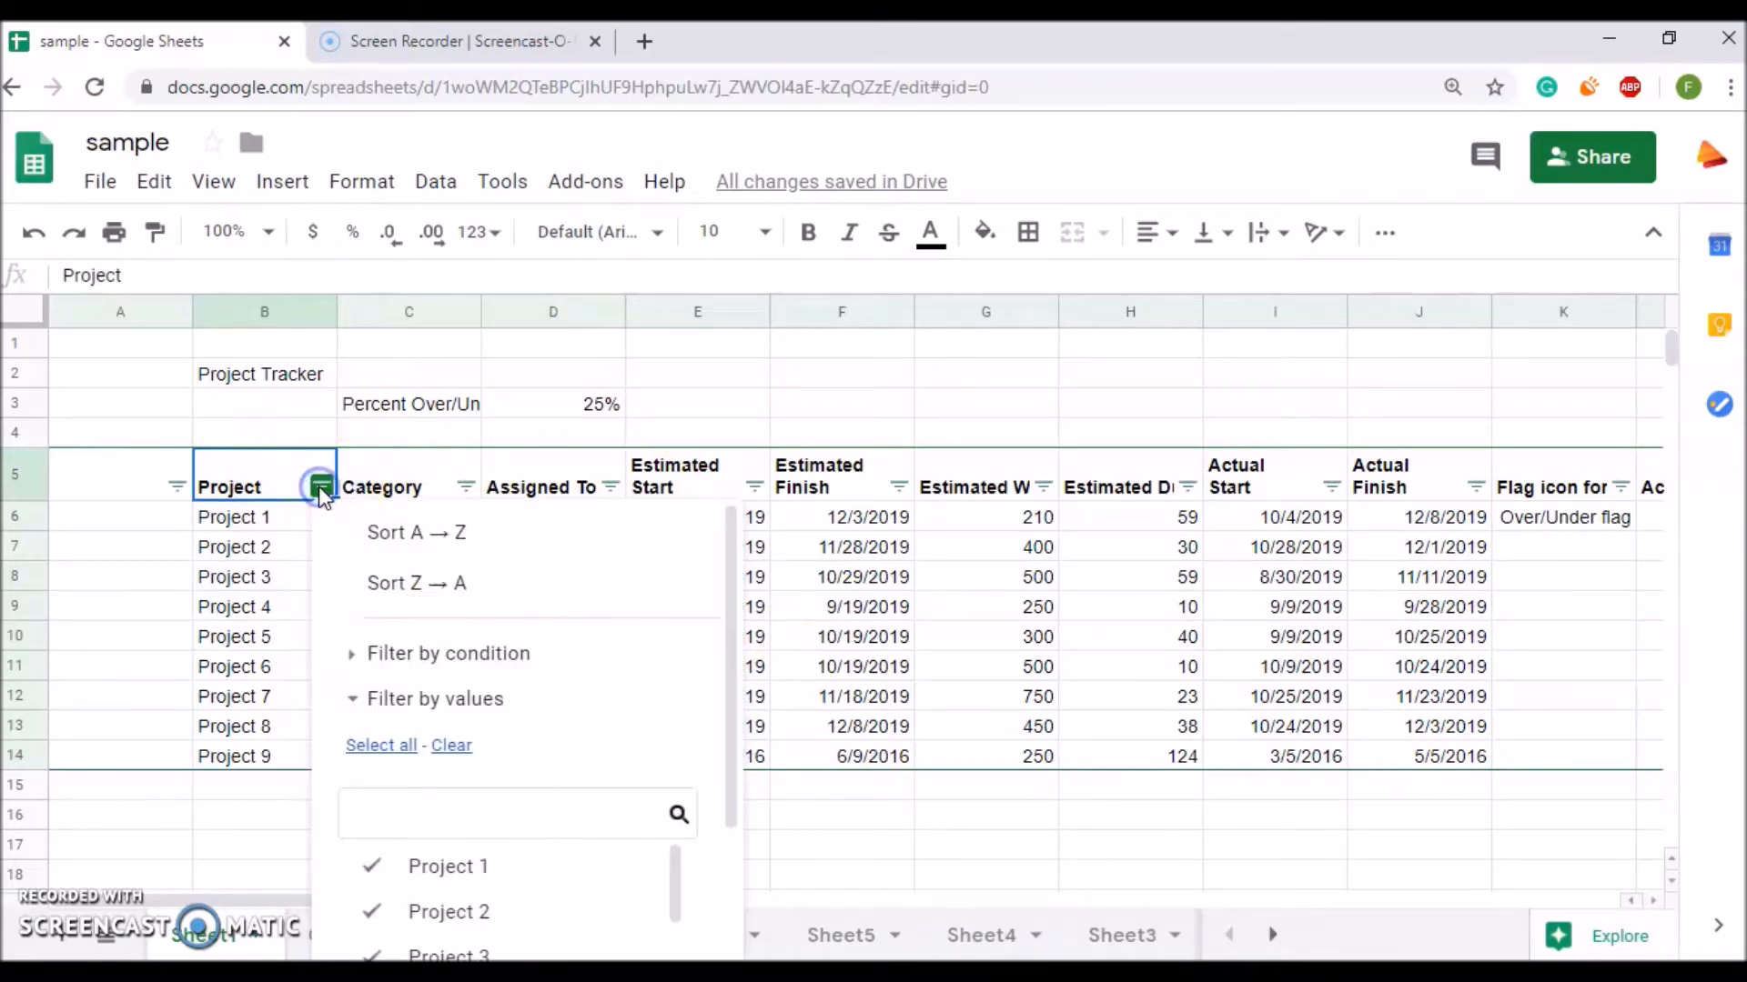
left_click(477, 590)
key("ctrl+z")
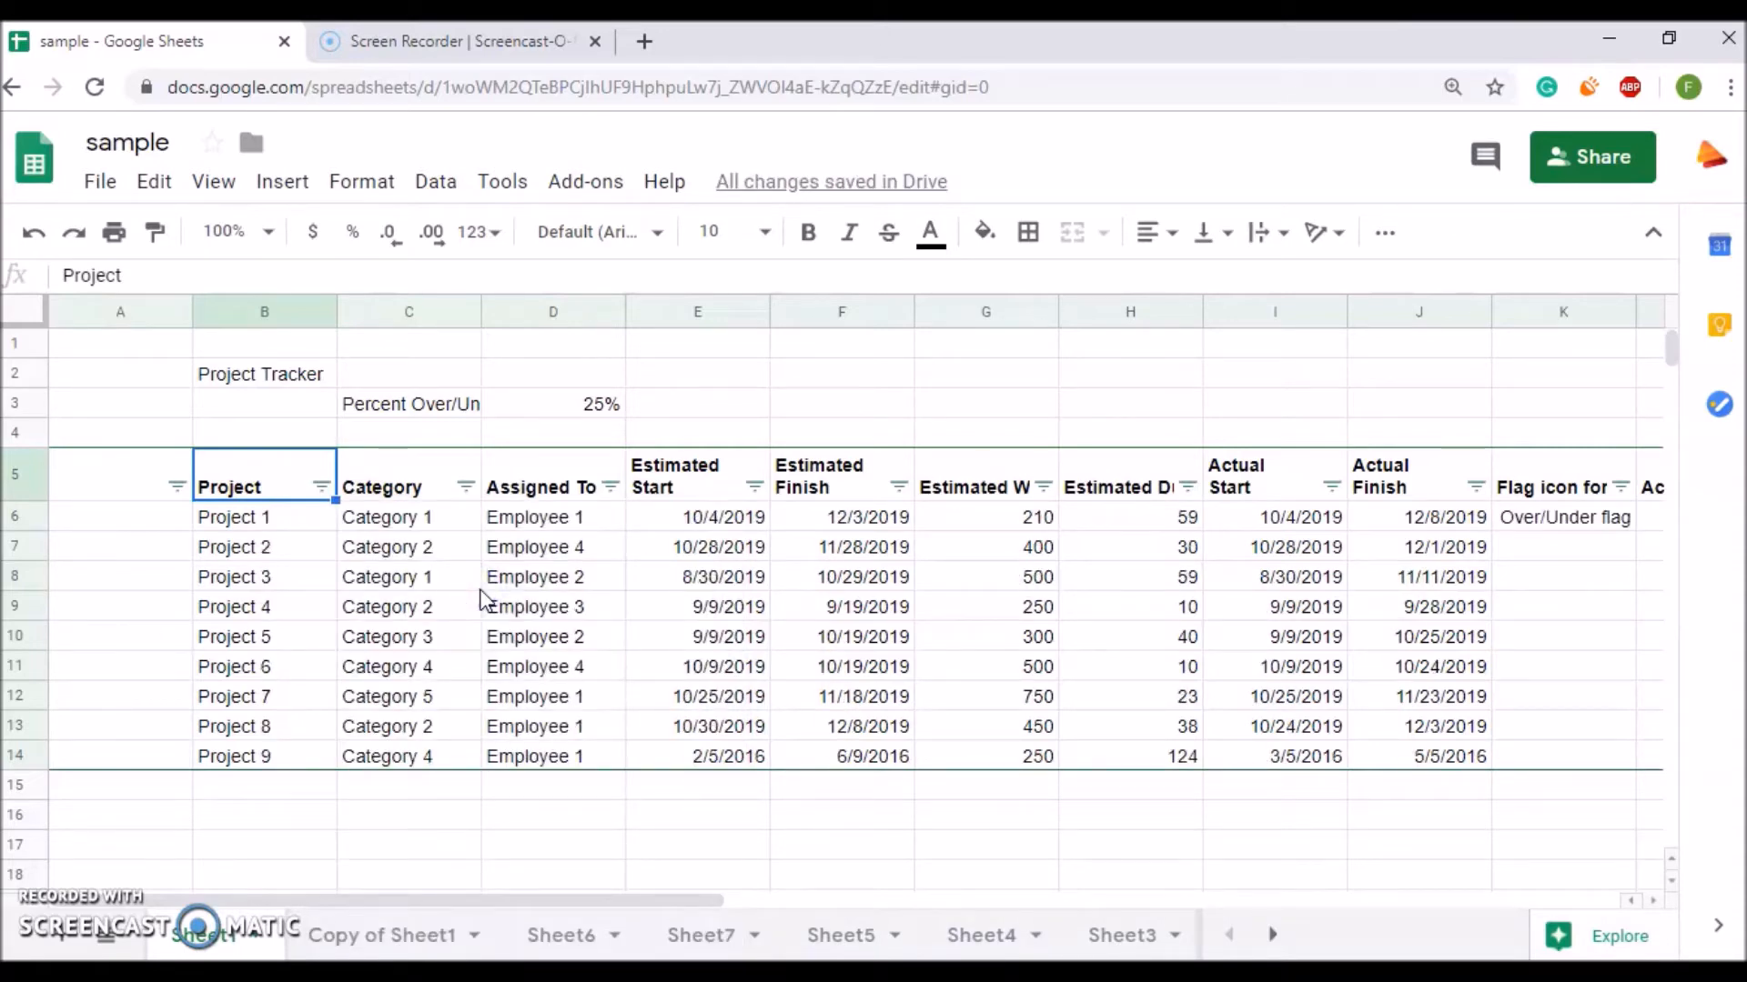
Step: Examine the conditions offered for filtering the Project column, keeping the condition at None and all project values selected
left_click(327, 477)
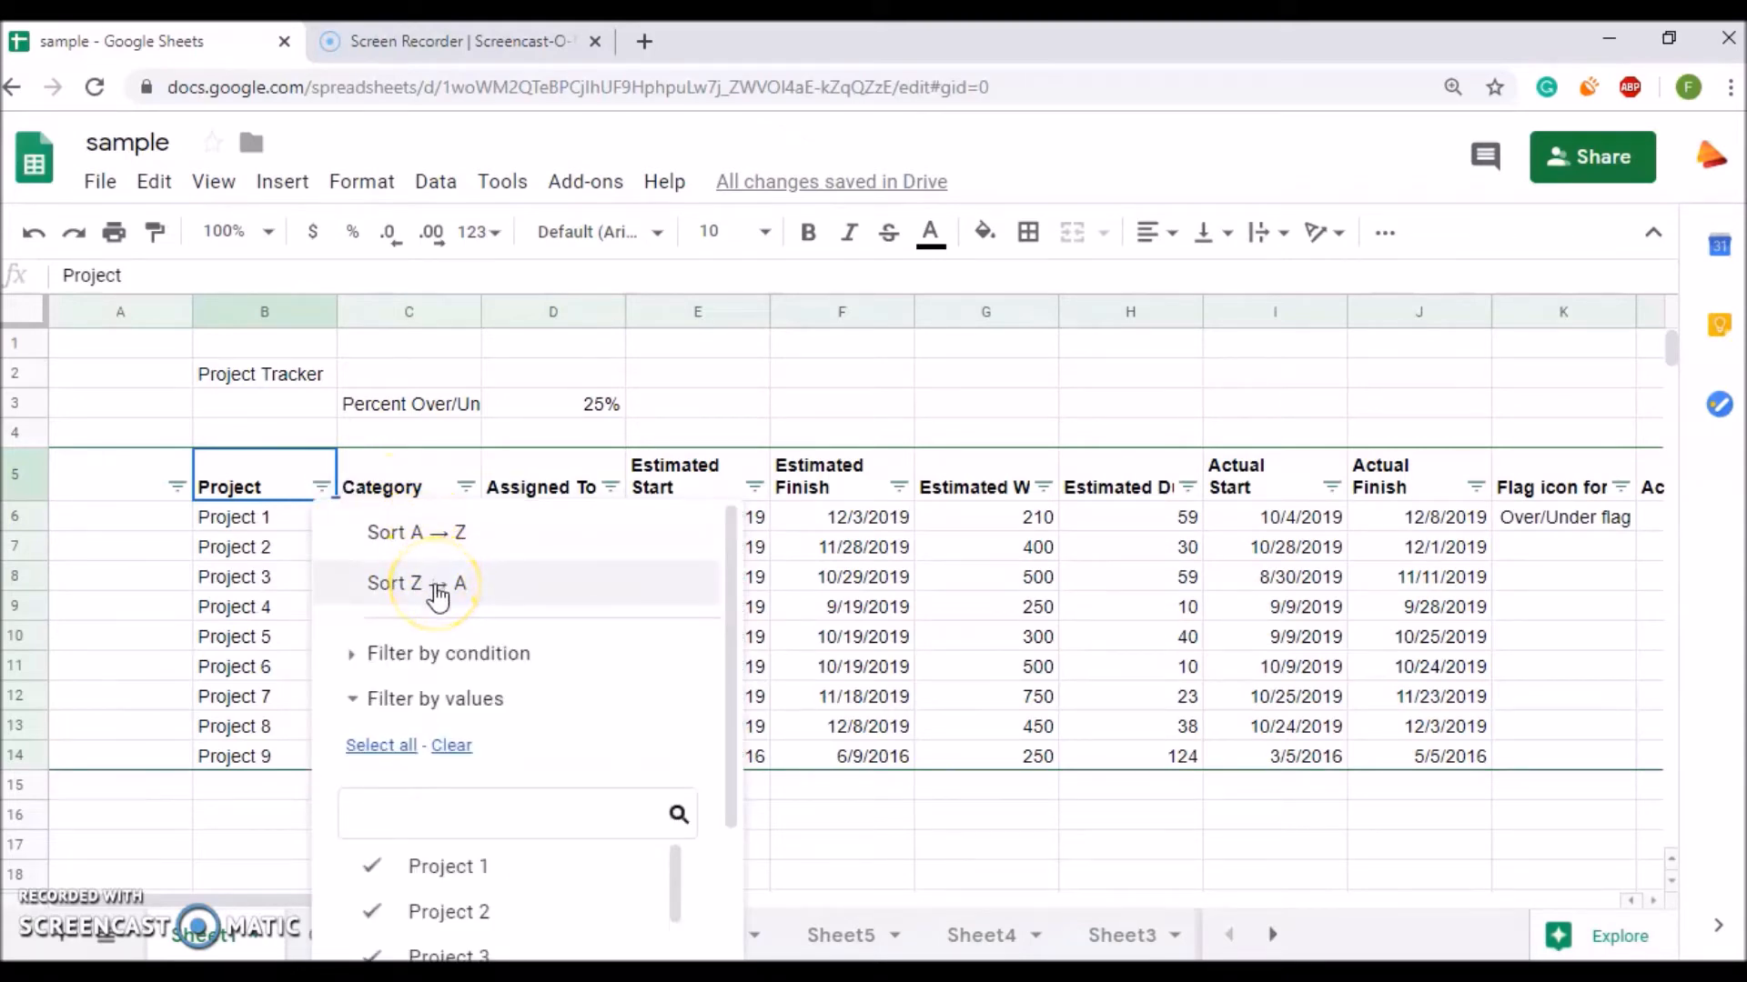
left_click(355, 655)
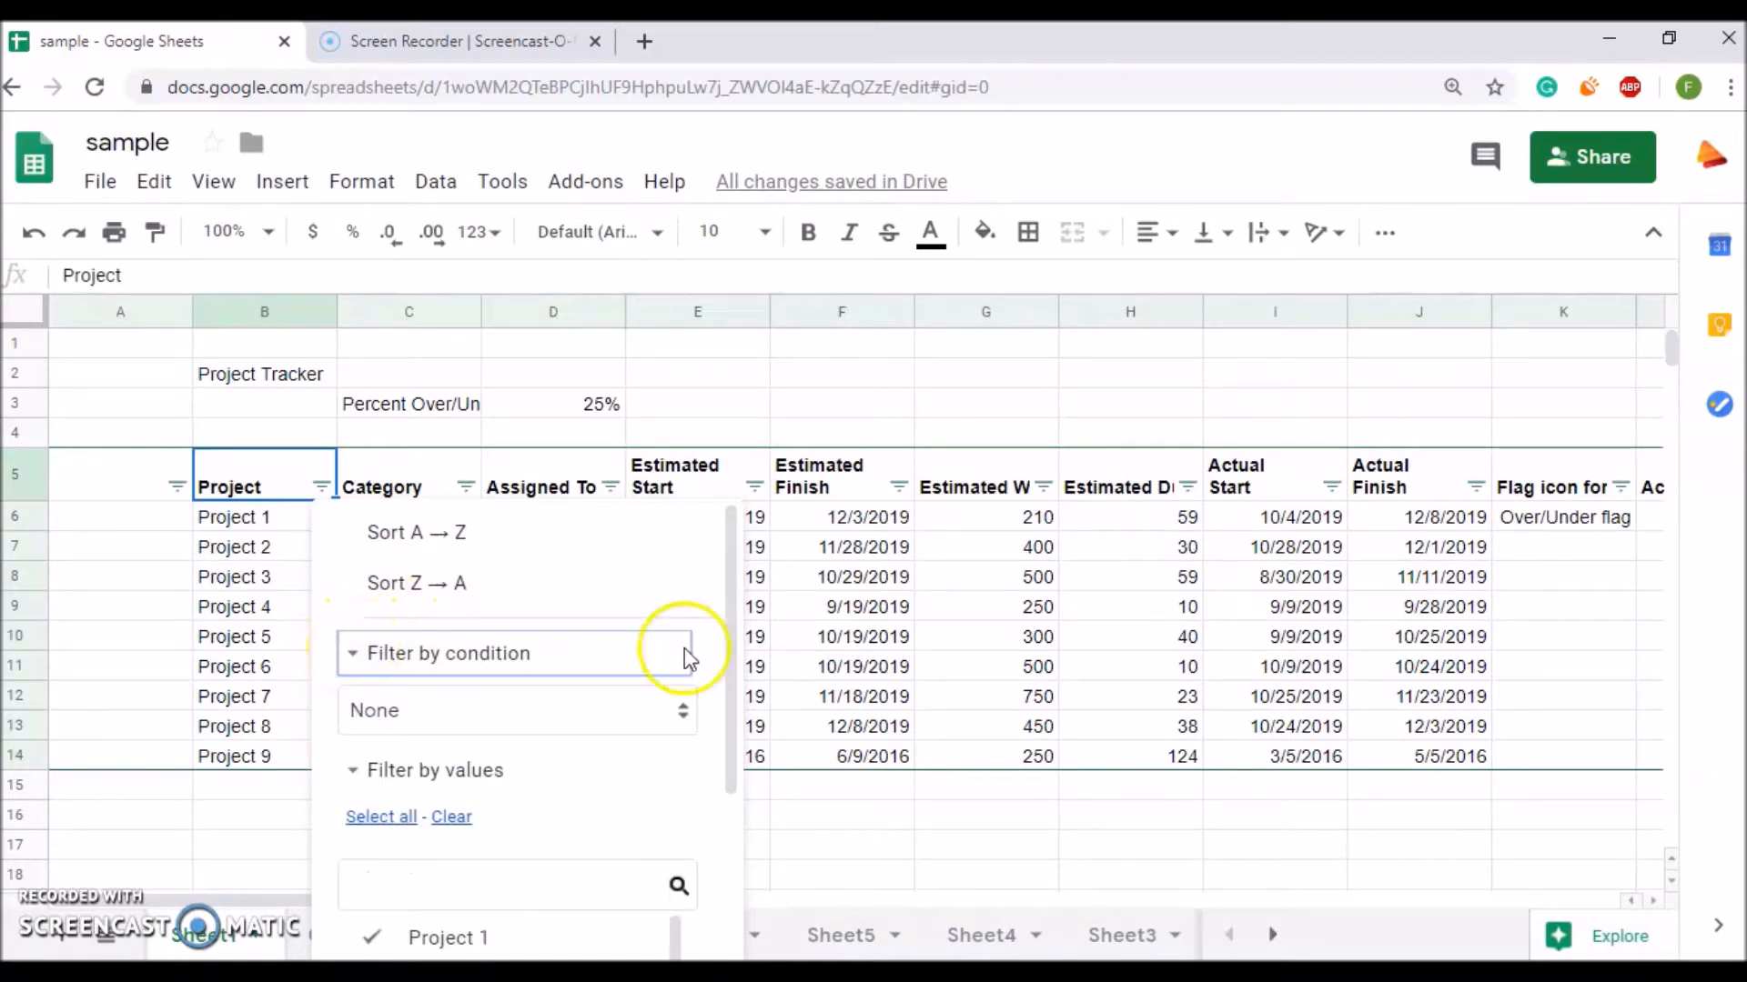
left_click(684, 713)
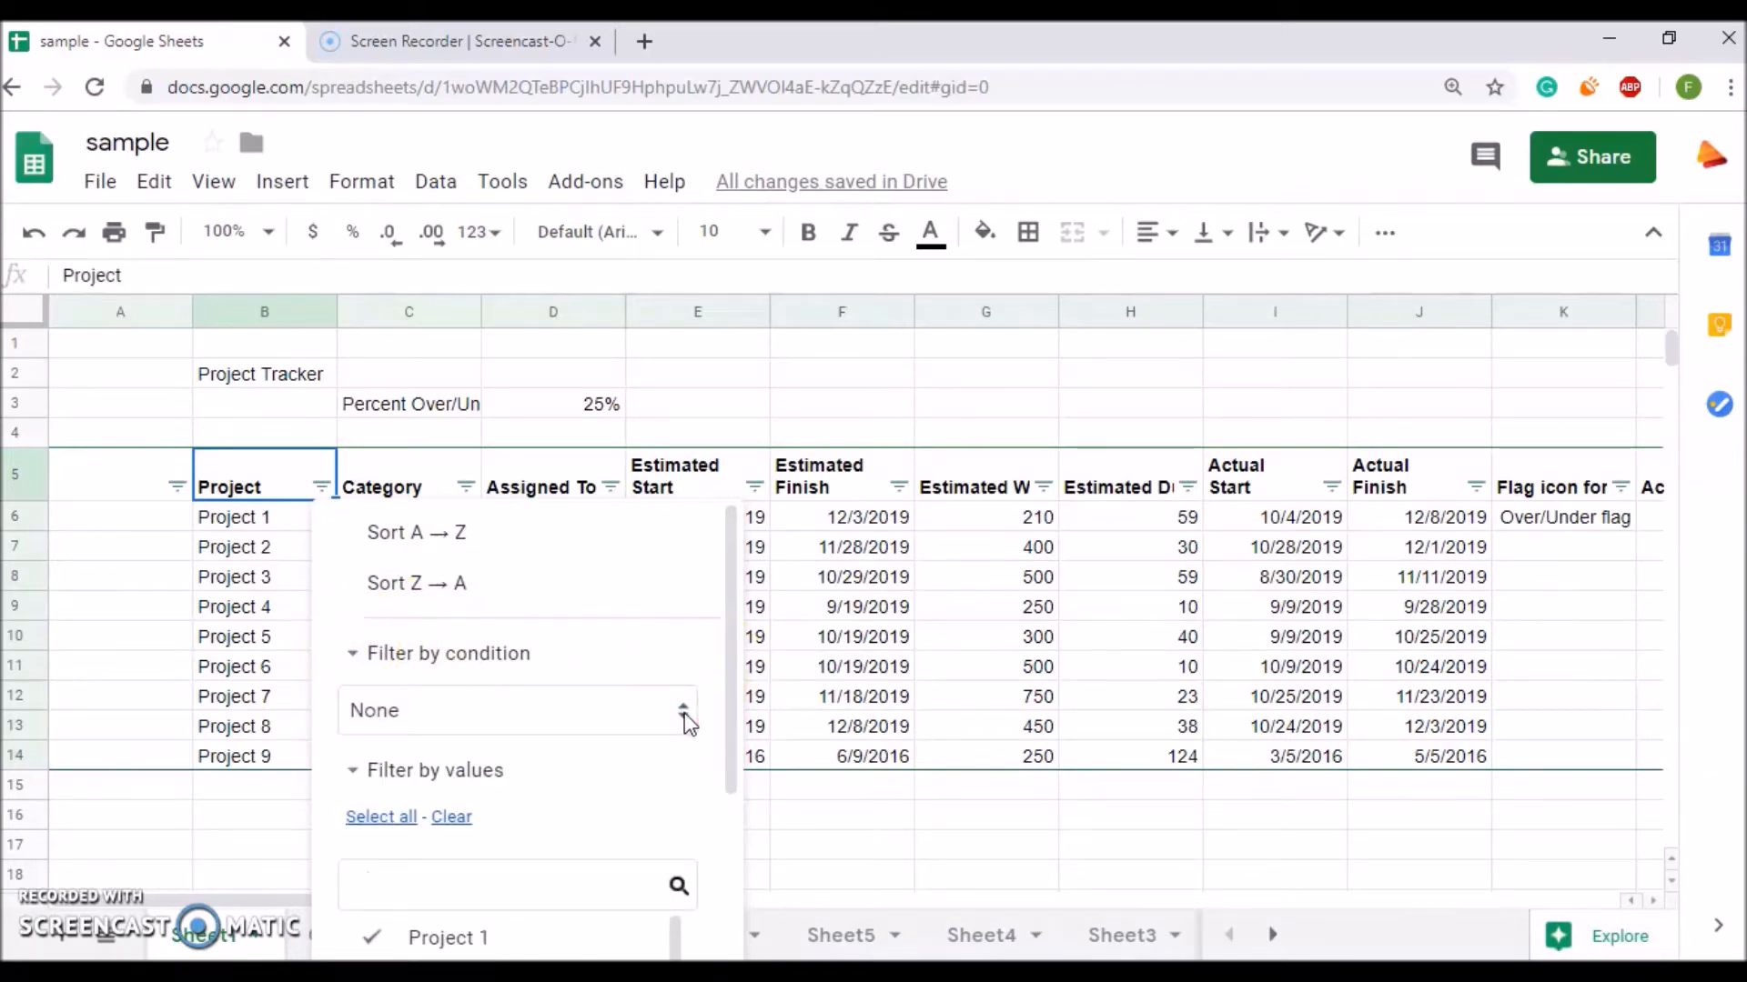
left_click(685, 716)
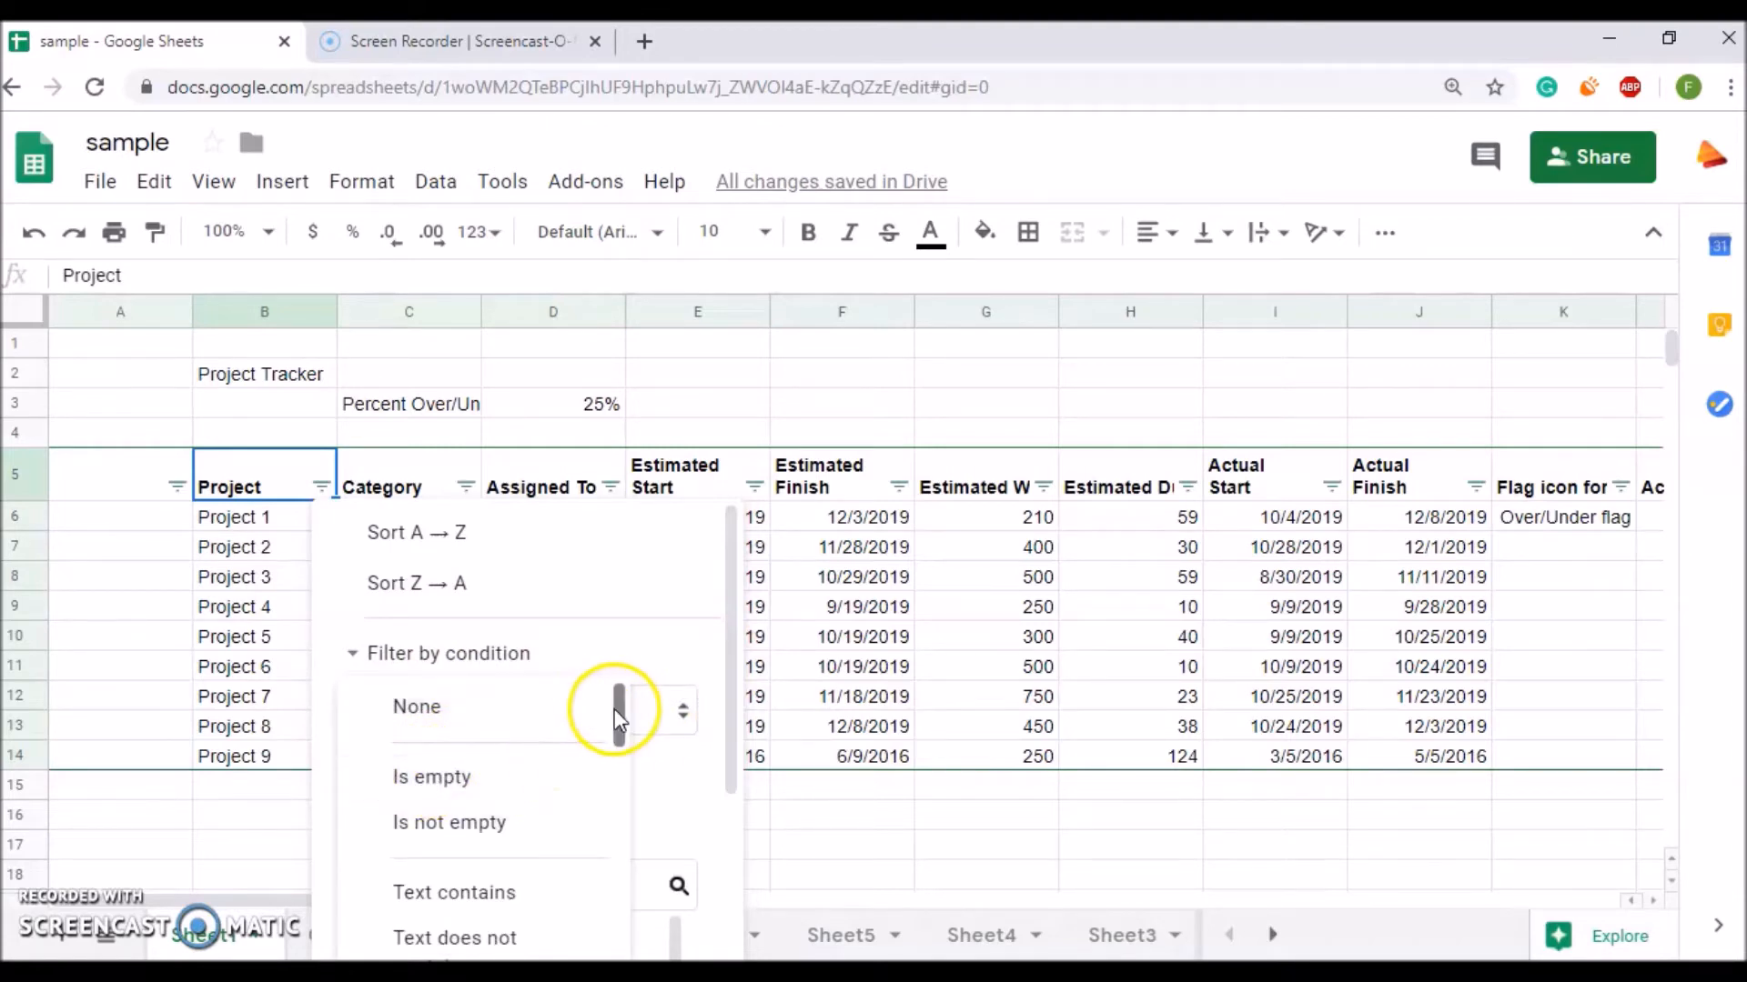
left_click_drag(614, 712, 611, 752)
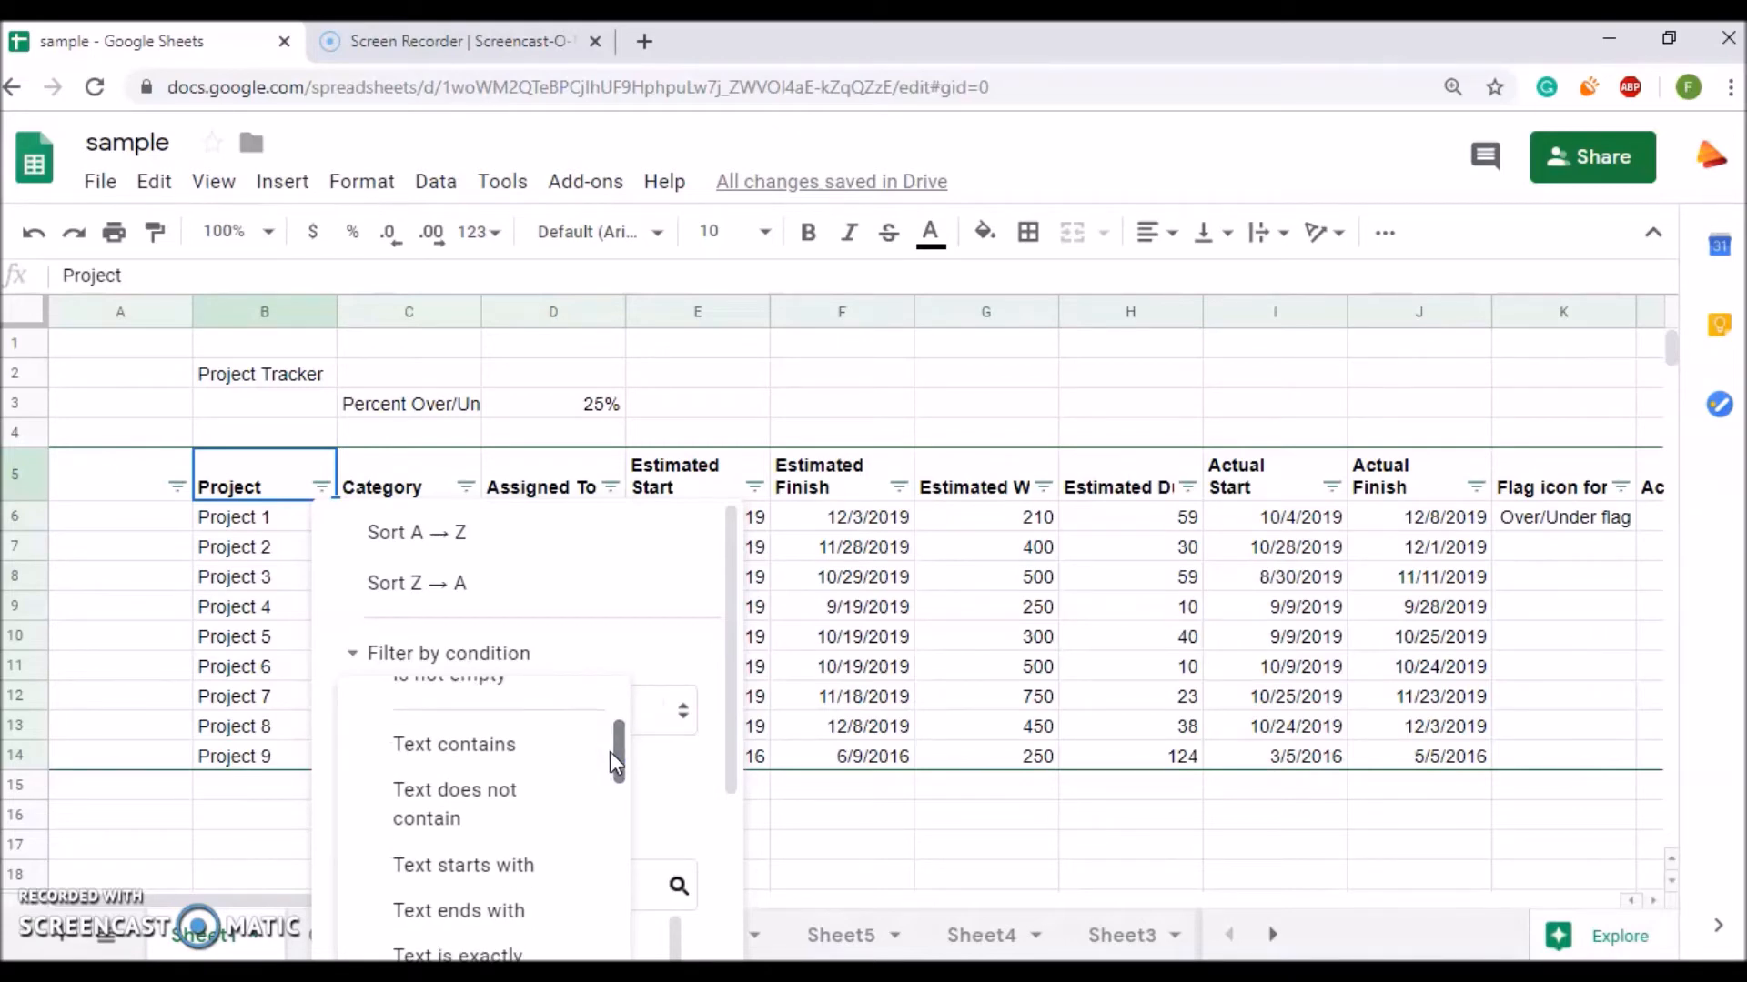
left_click_drag(610, 752, 616, 897)
left_click(674, 814)
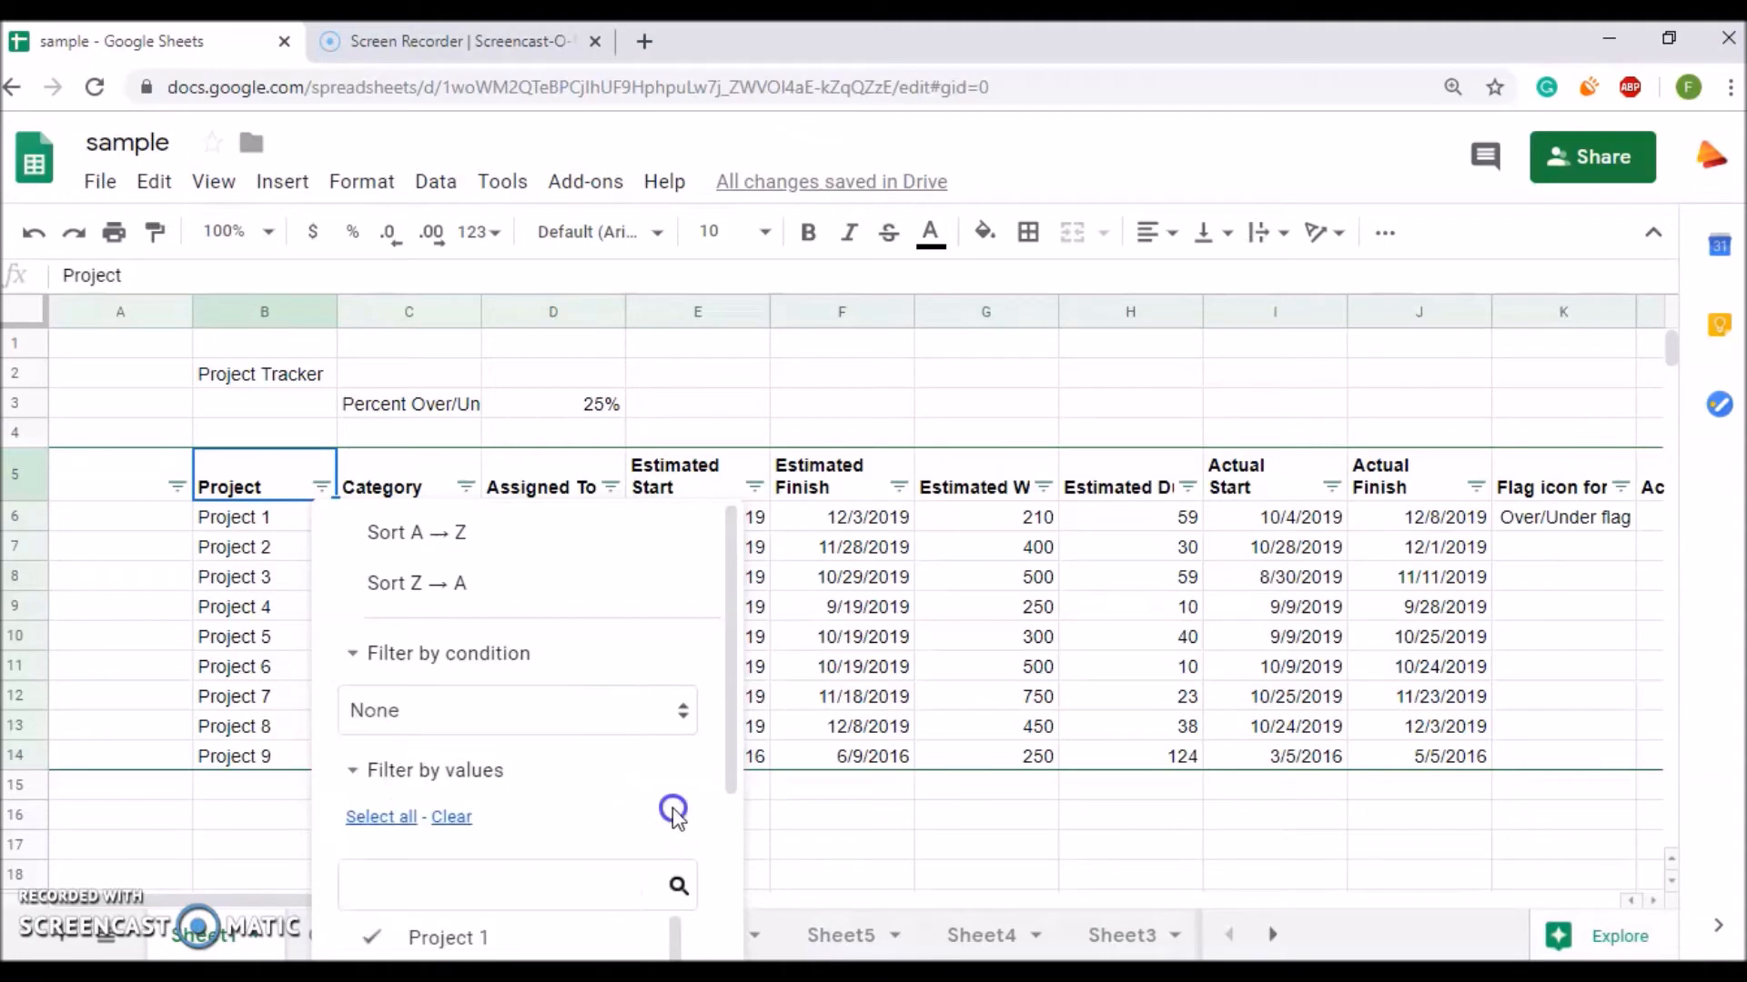
left_click(355, 653)
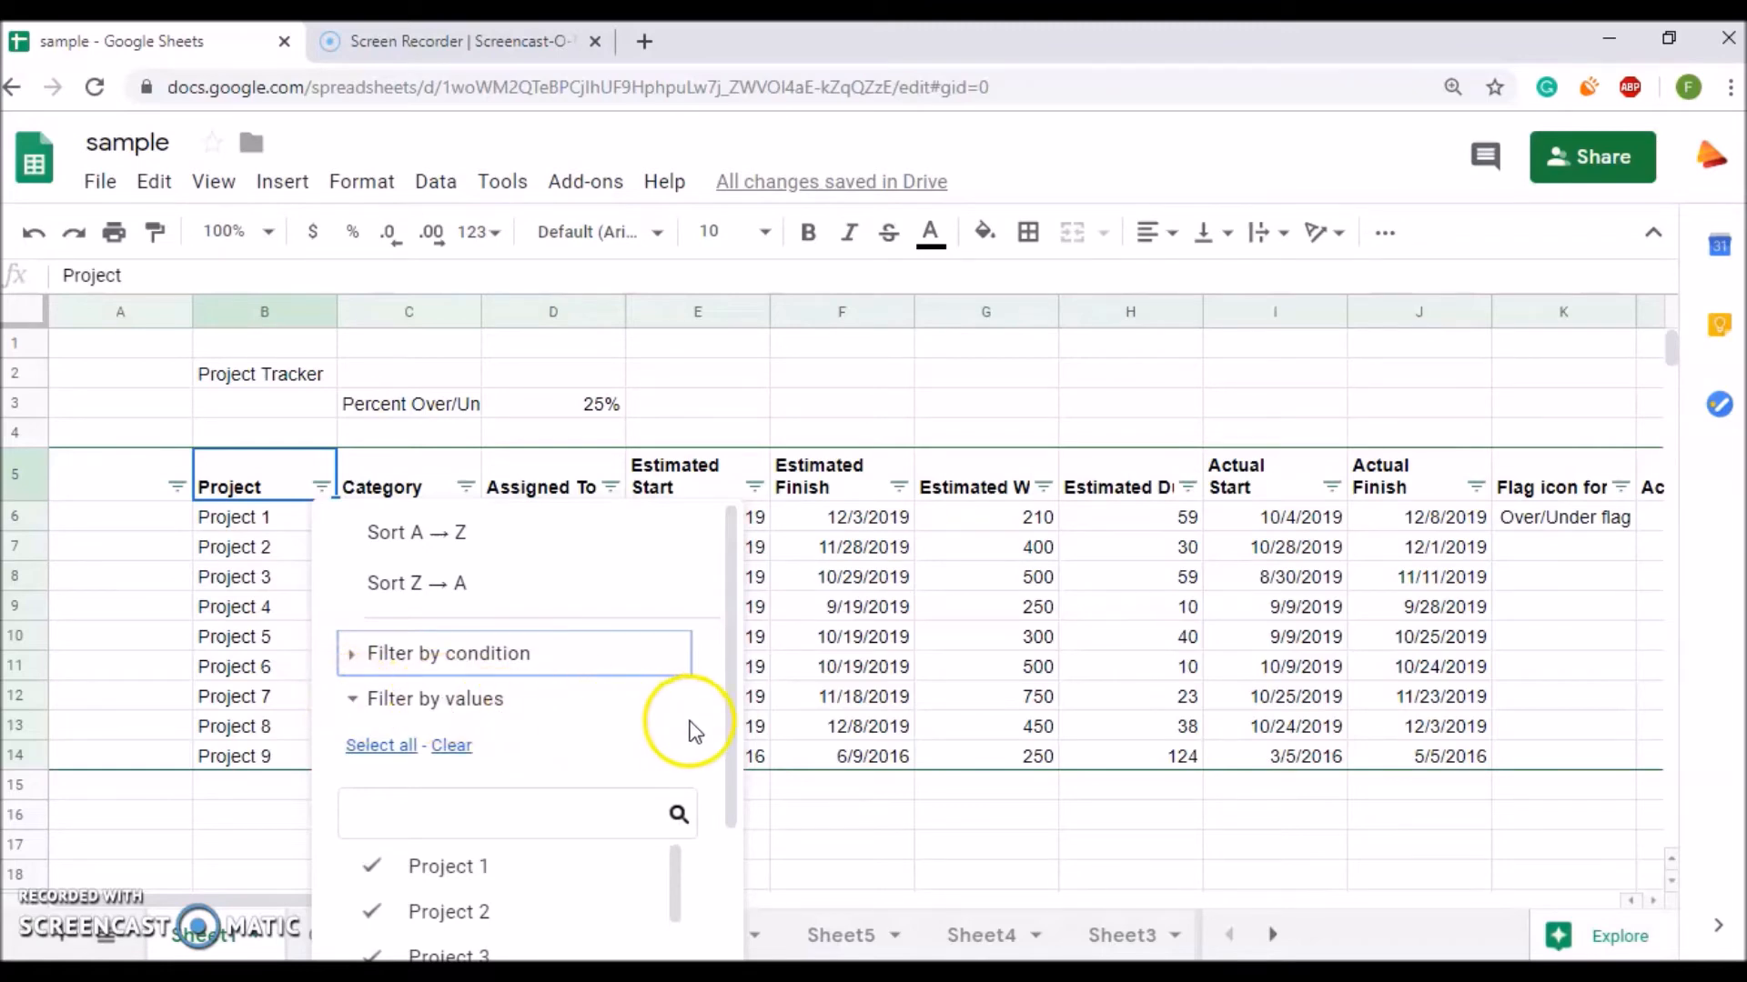
left_click_drag(730, 746, 737, 877)
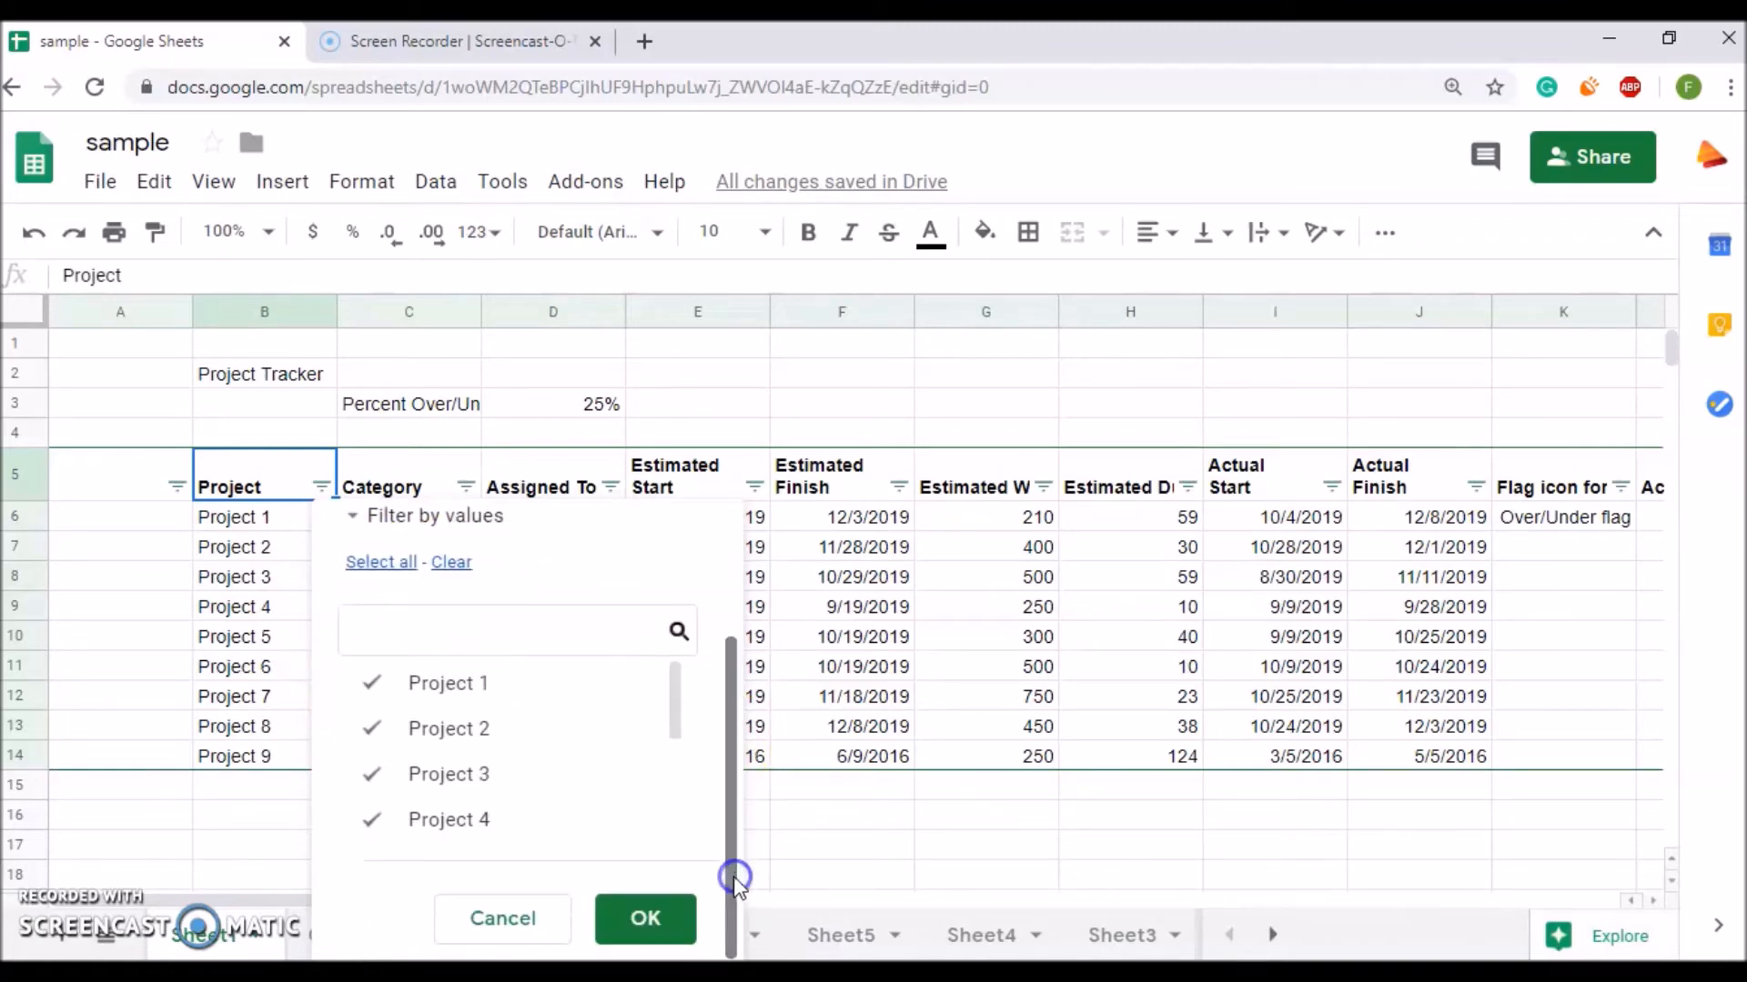
left_click(624, 920)
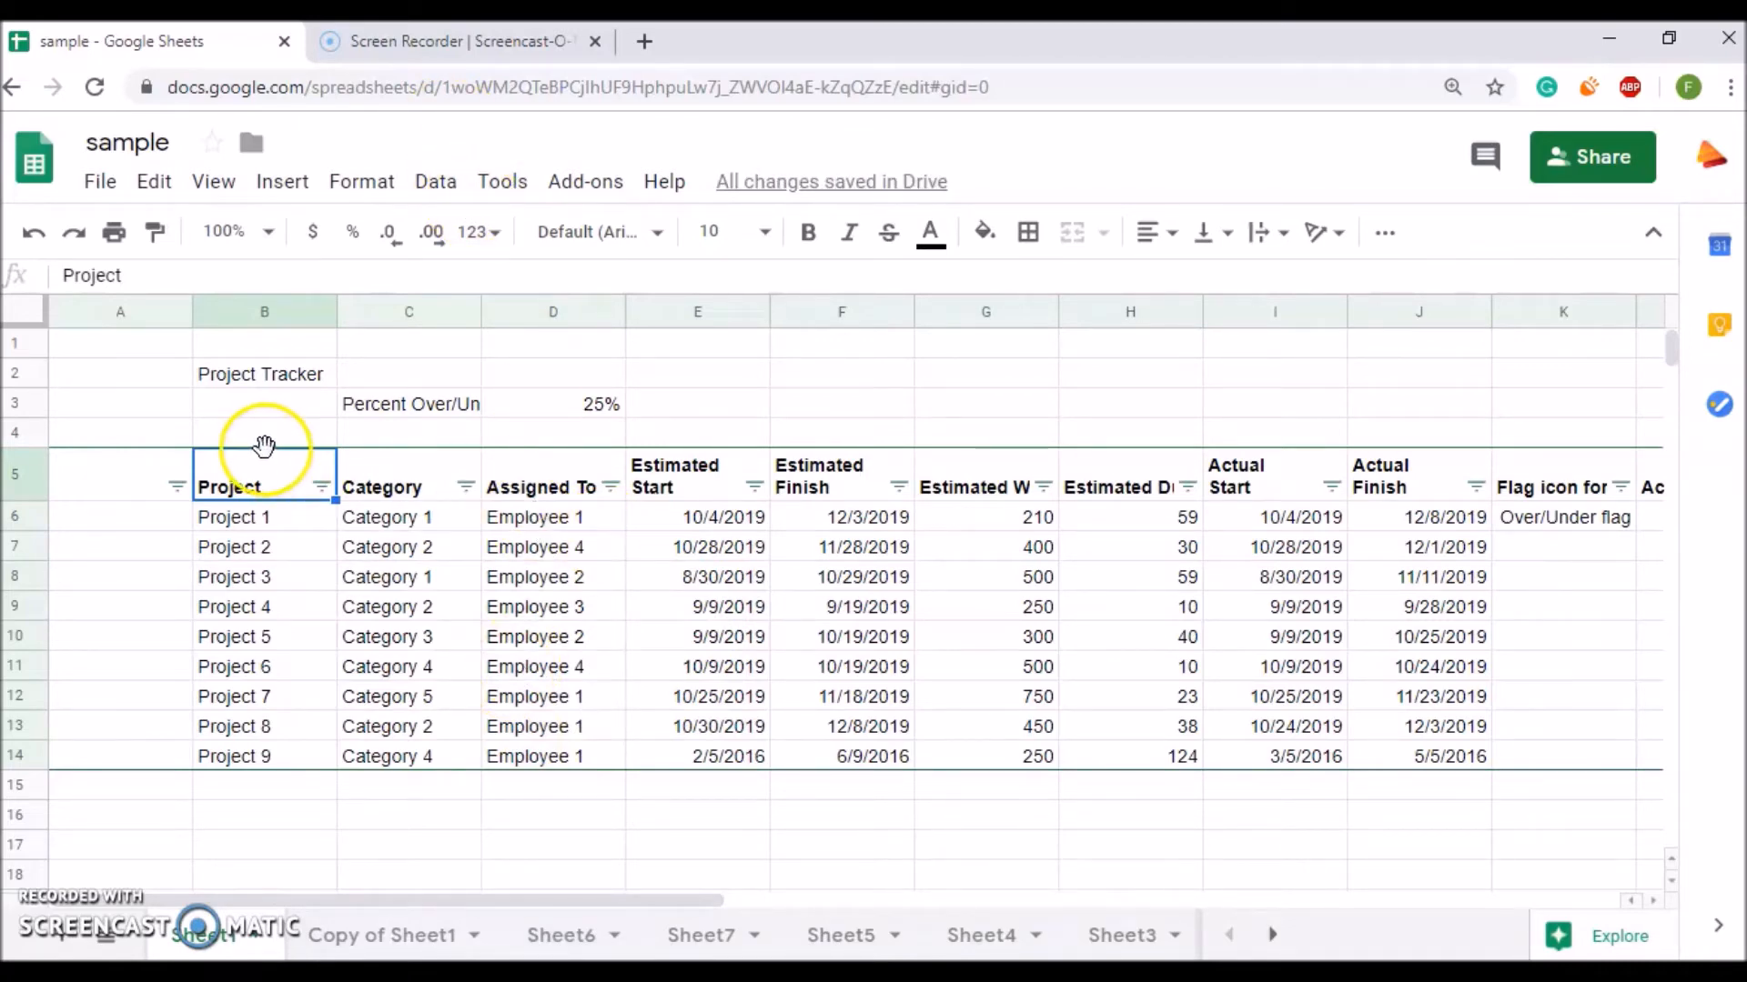
Step: Switch the project table's filter off and on again, leaving it removed
left_click(1387, 238)
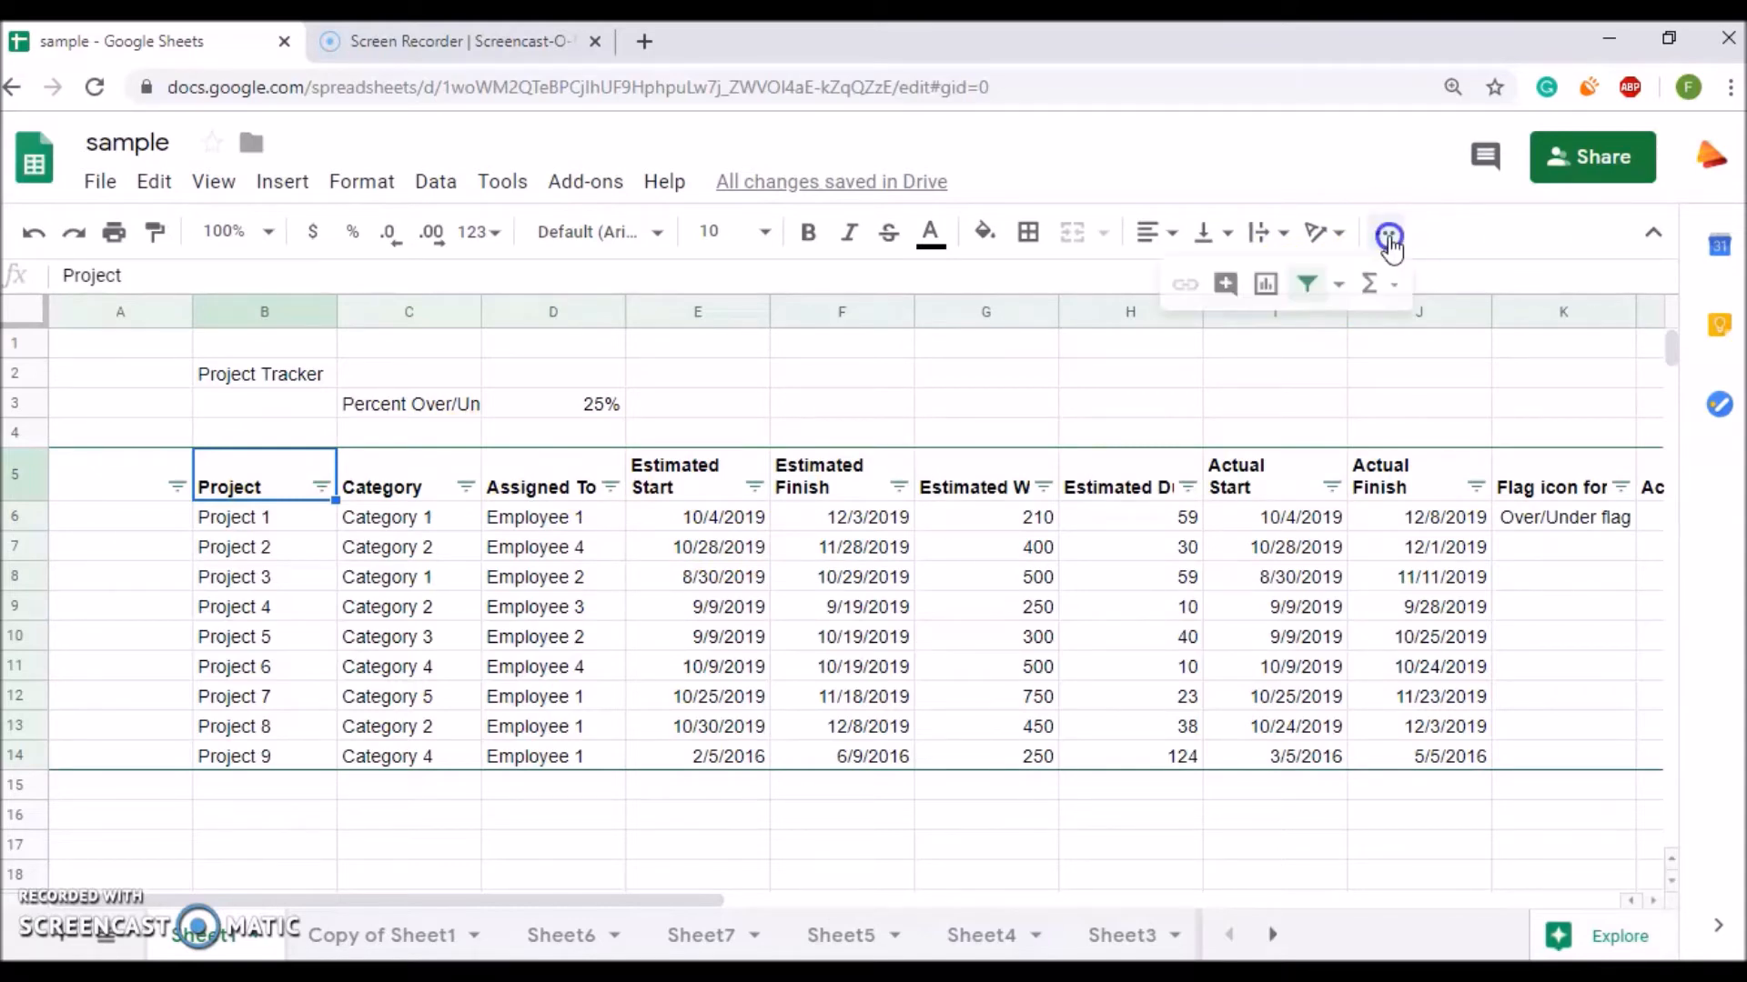
left_click(1306, 289)
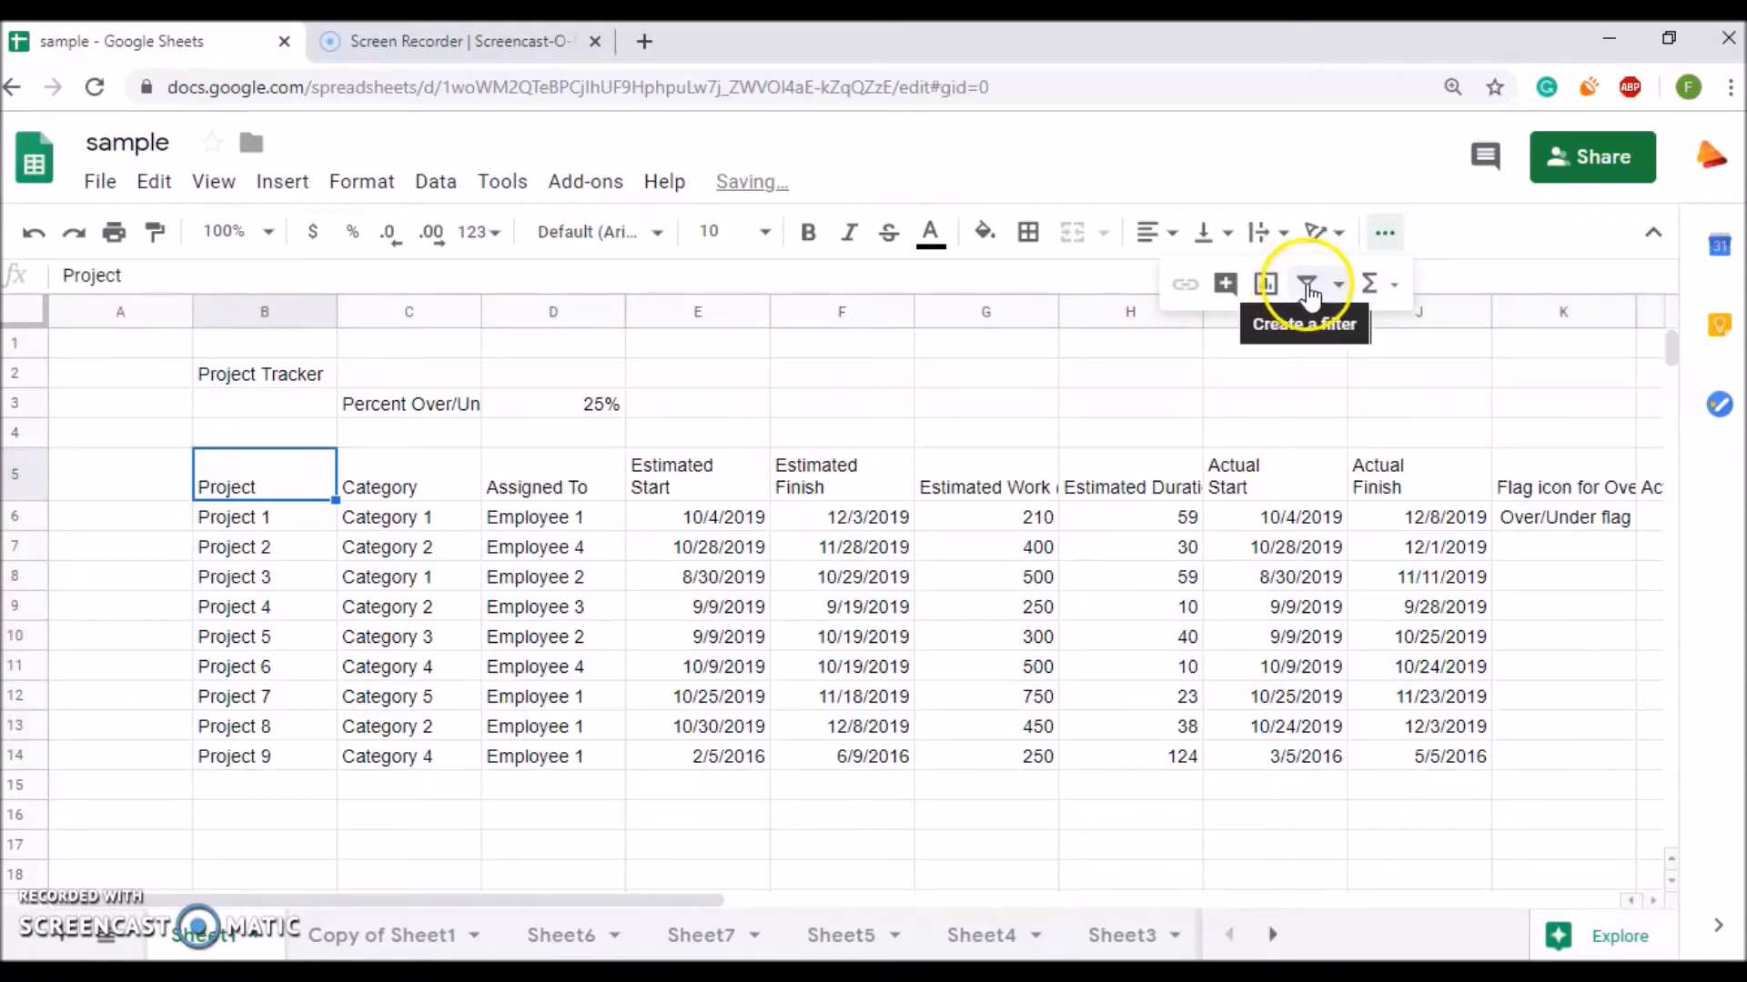
left_click(1309, 289)
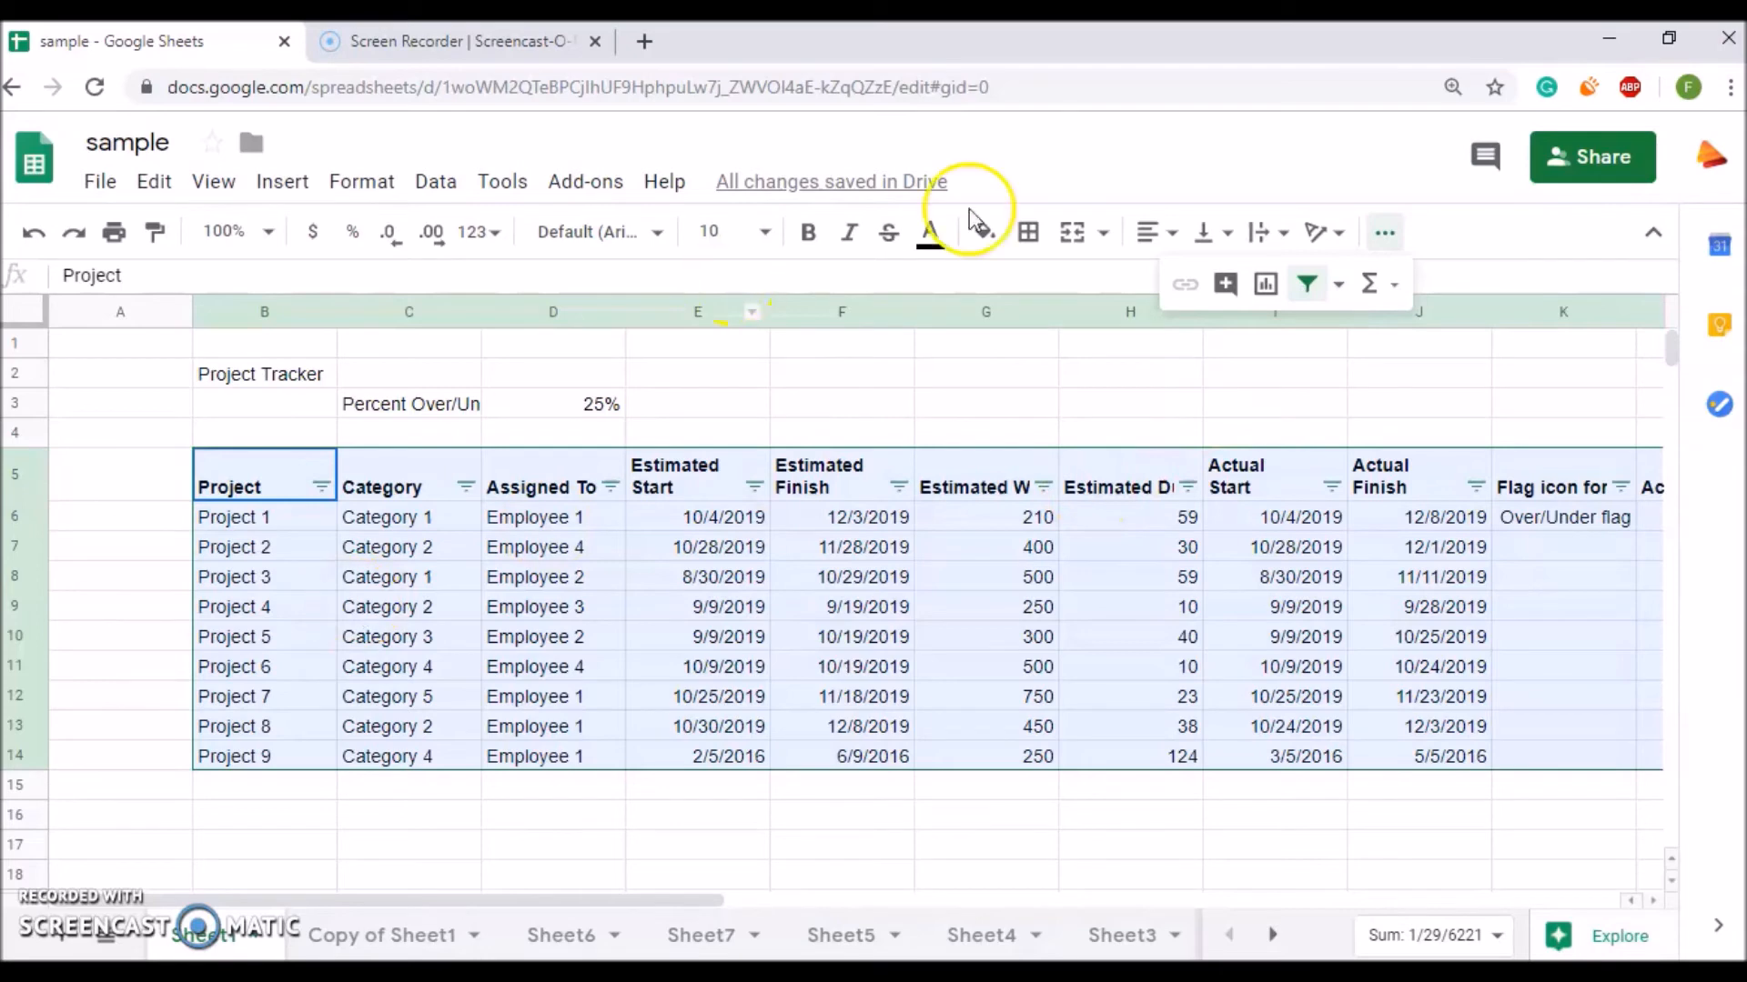
left_click(1306, 283)
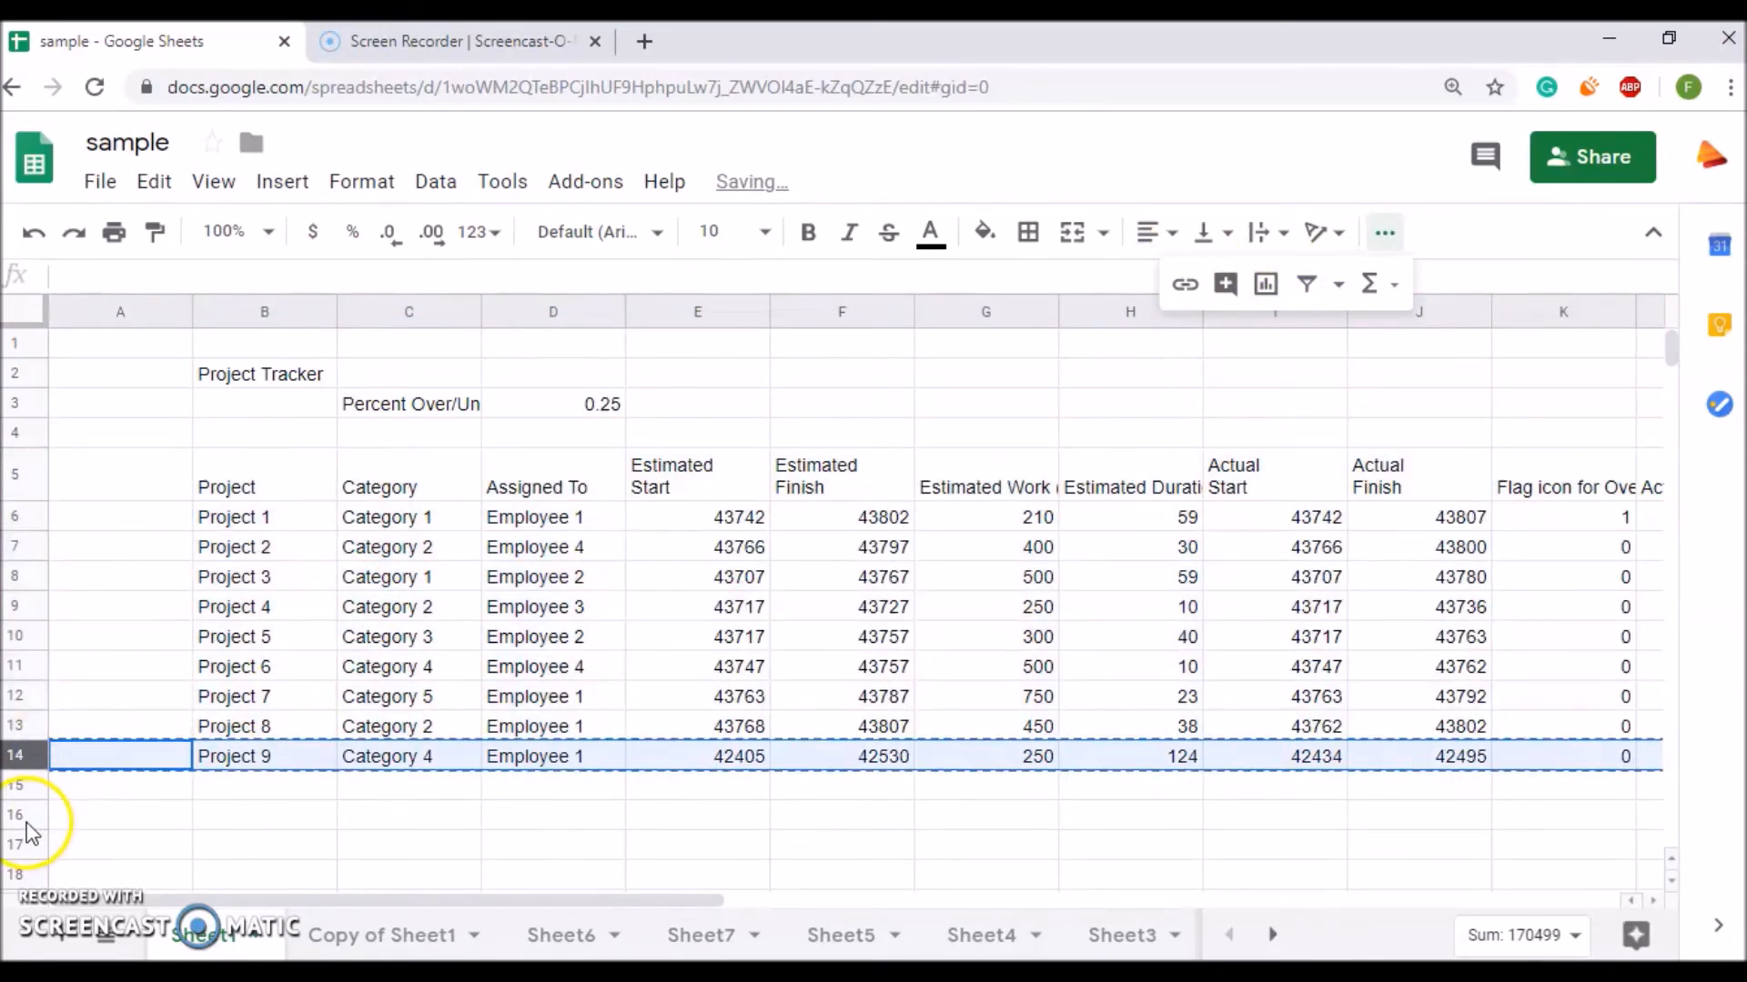
Step: Paste the copied Project 9 row into row 16, then create a filter from header row 5
left_click(28, 817)
key("ctrl+v")
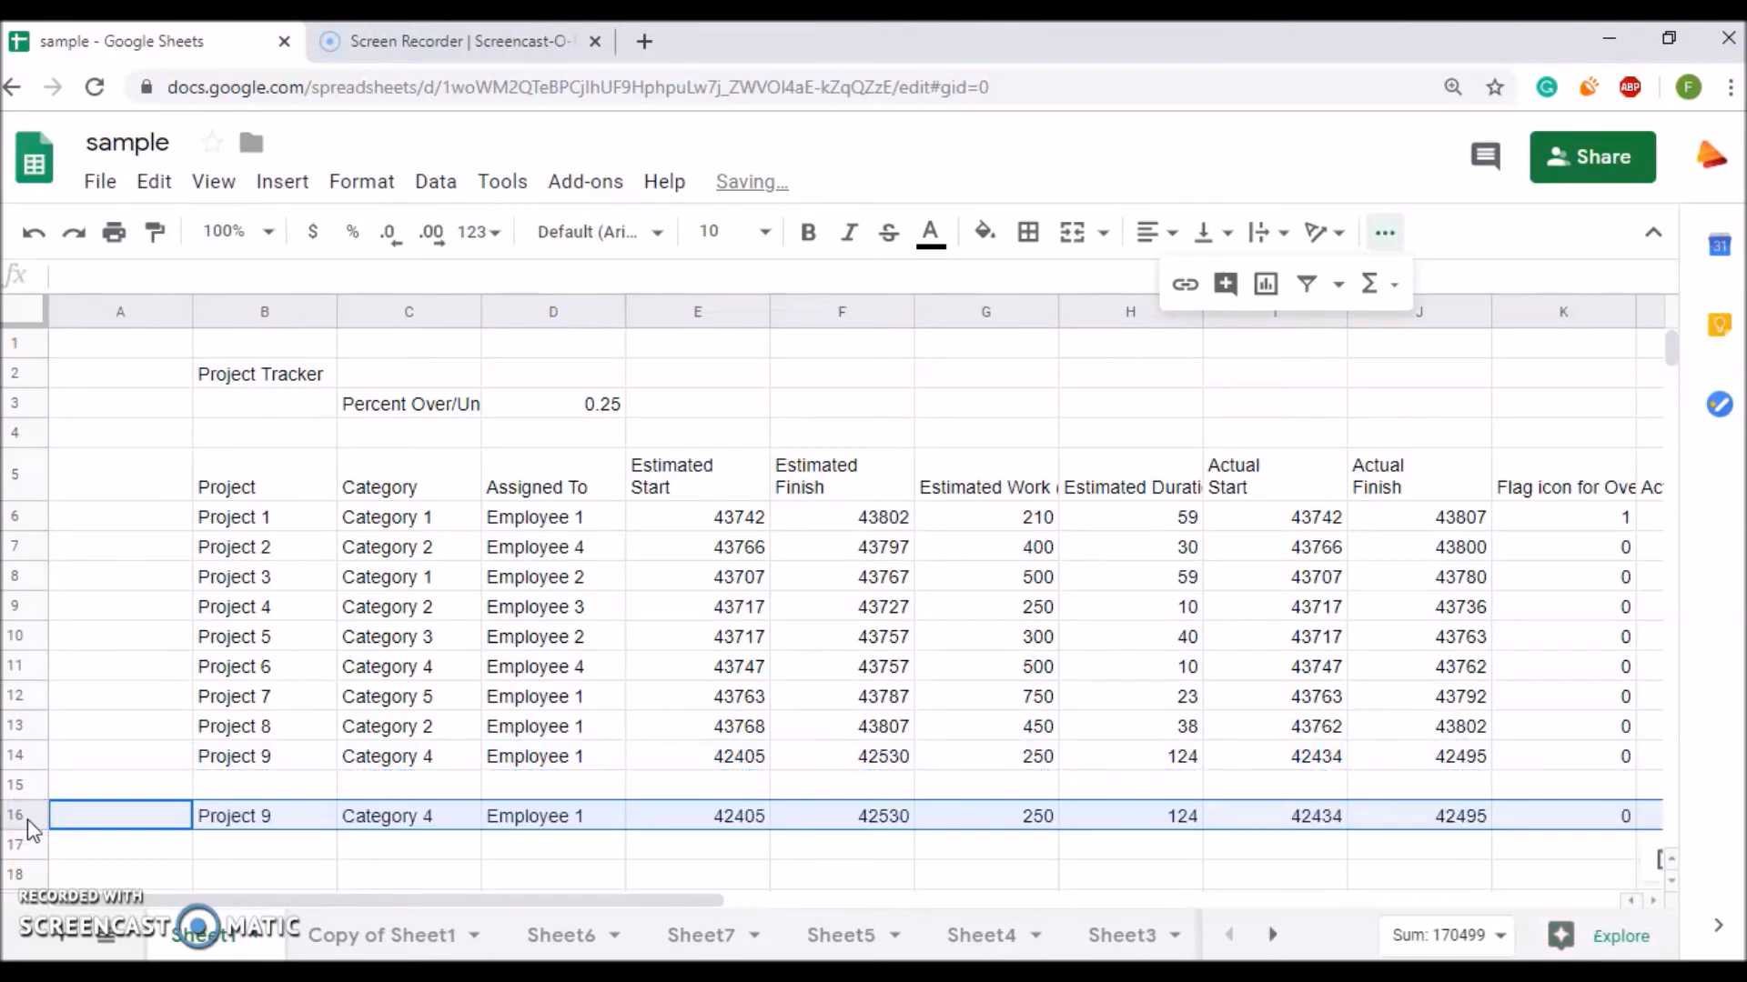
left_click(37, 476)
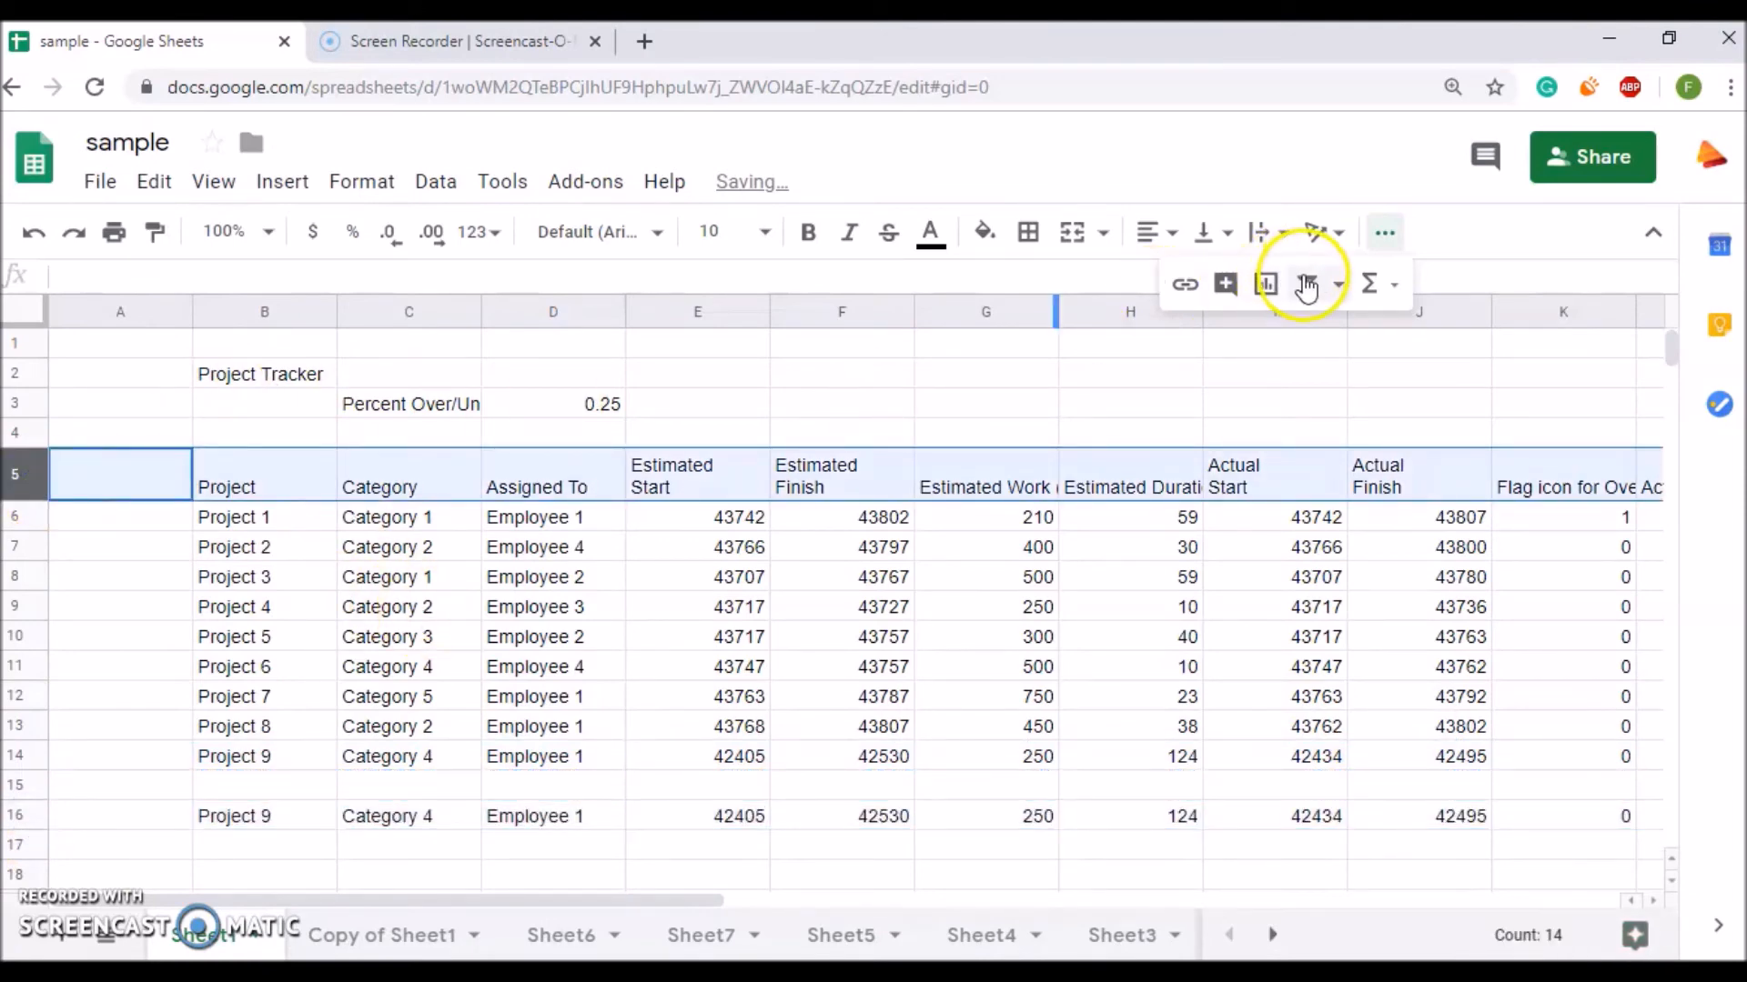
left_click(1306, 284)
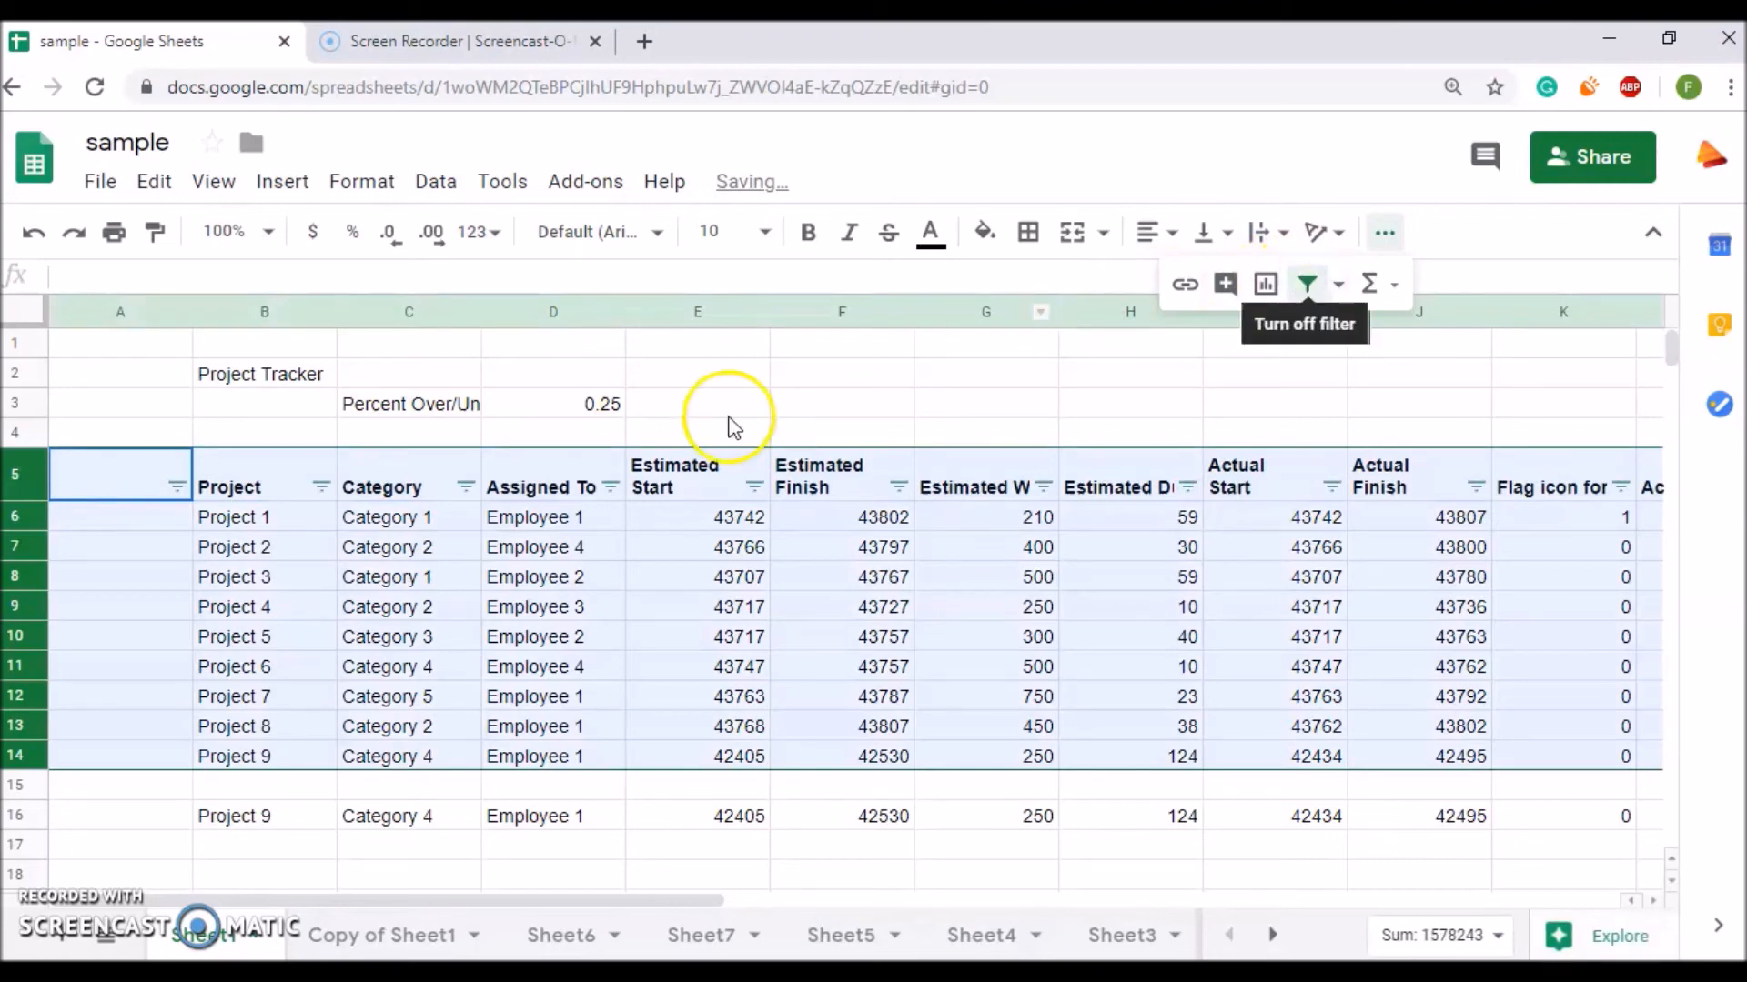
left_click(304, 639)
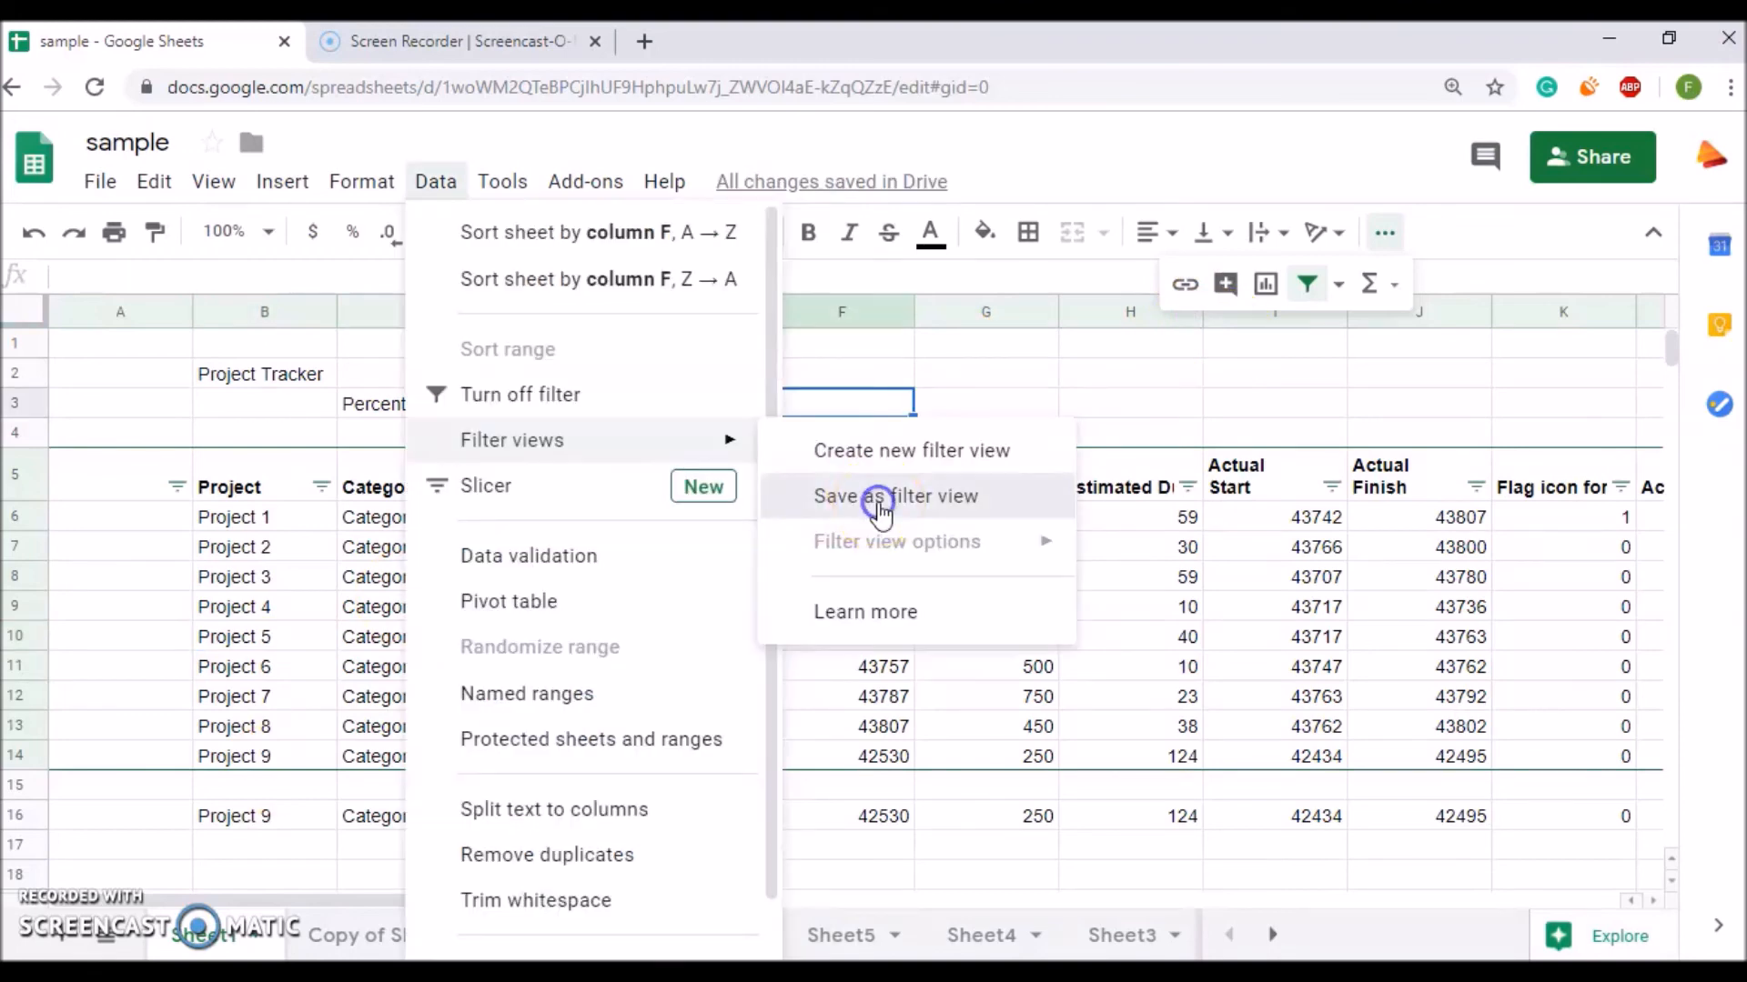
Step: Save the table's current filter as a filter view and exit that view back to the normal sheet
left_click(879, 502)
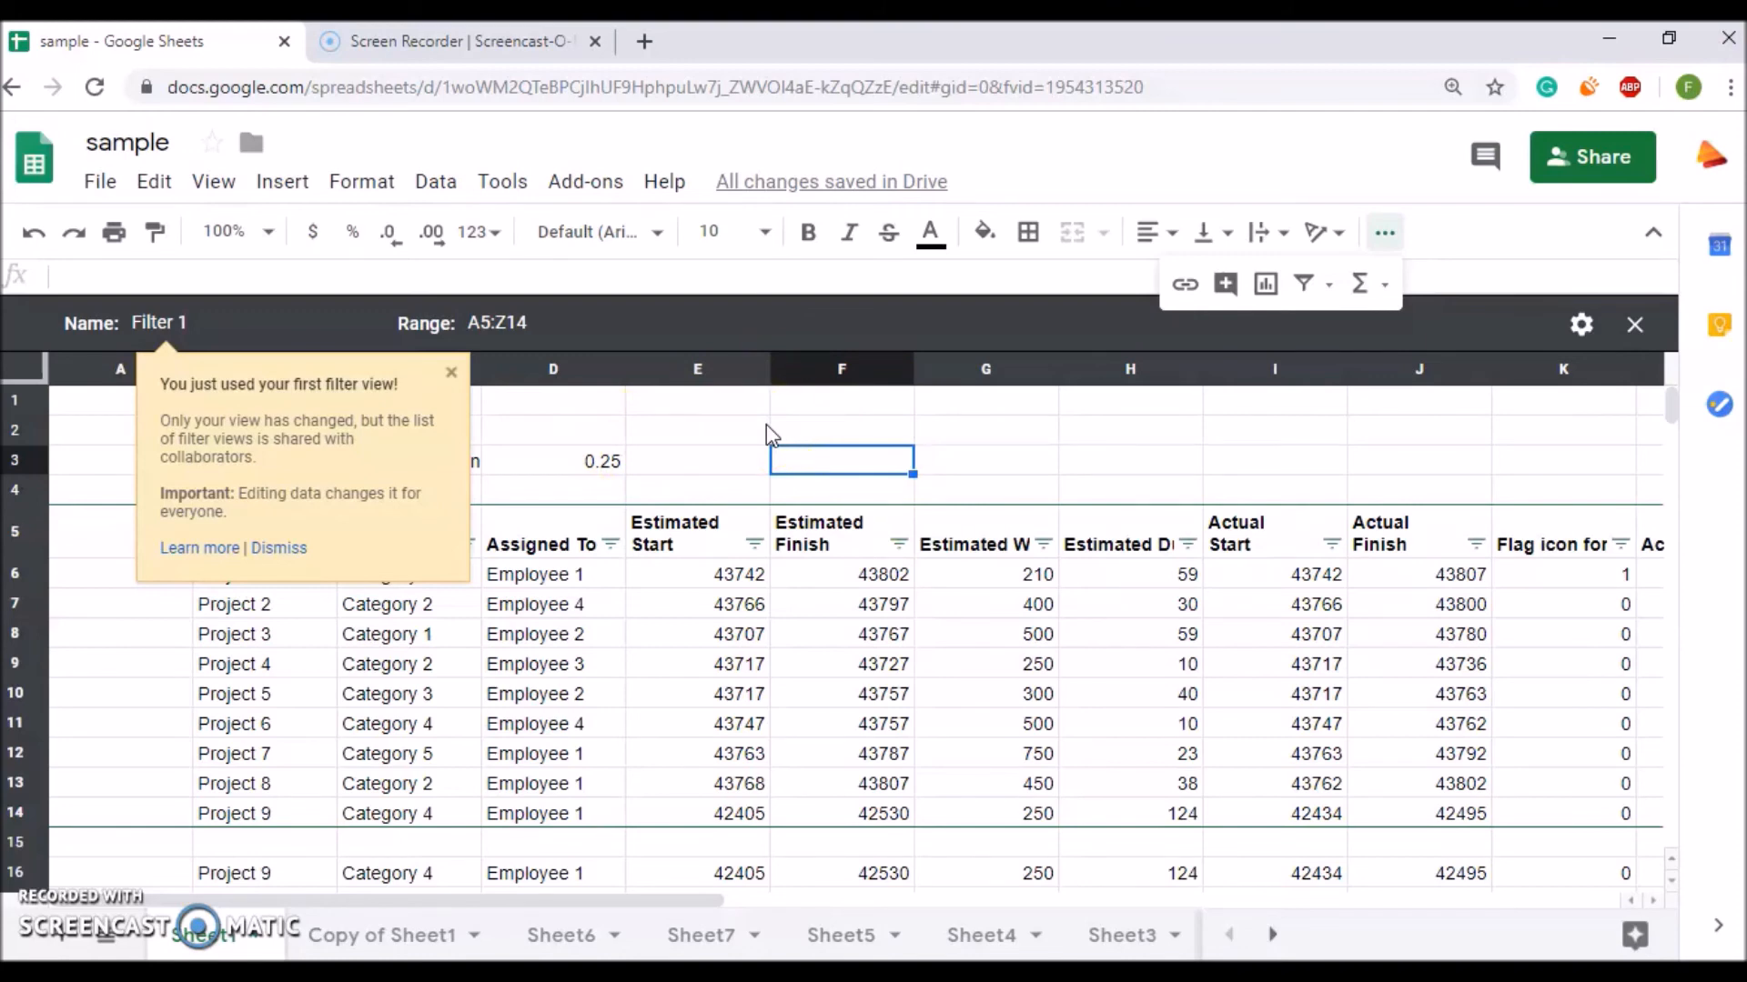
left_click(1333, 288)
left_click(1367, 448)
right_click(1368, 448)
left_click(1155, 346)
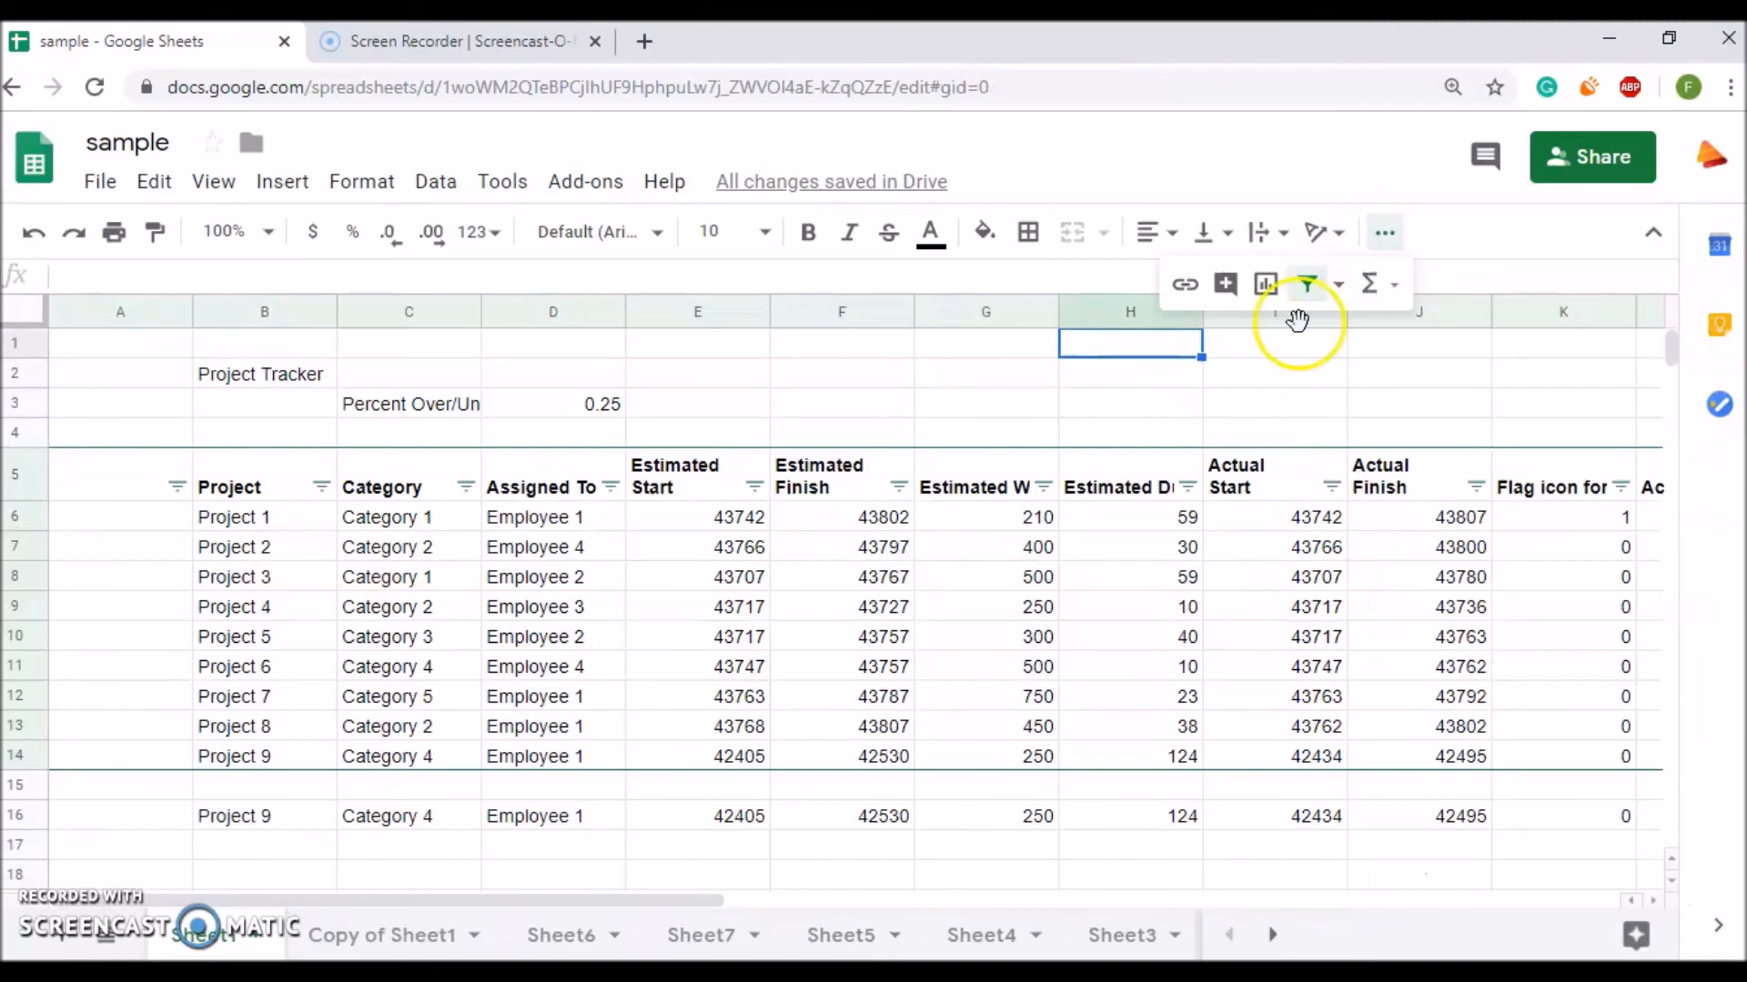
Step: Reopen the saved filter view Filter 1 on the project table
left_click(1337, 284)
left_click(1451, 516)
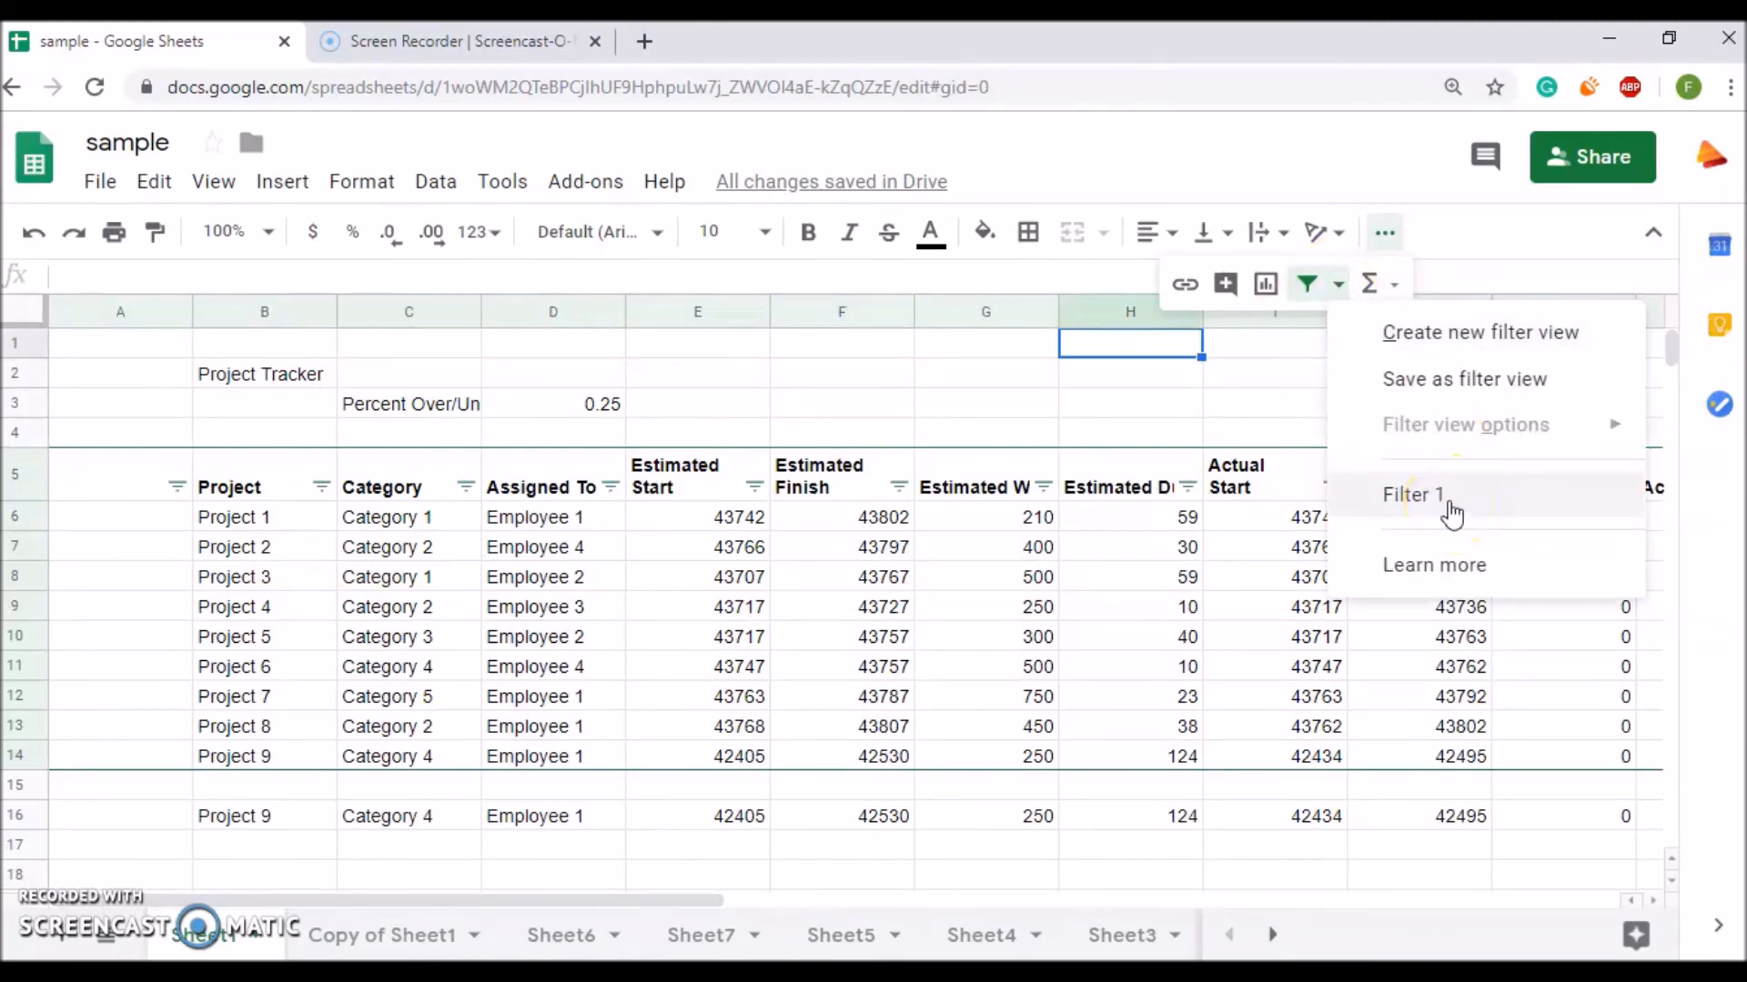
left_click(1449, 500)
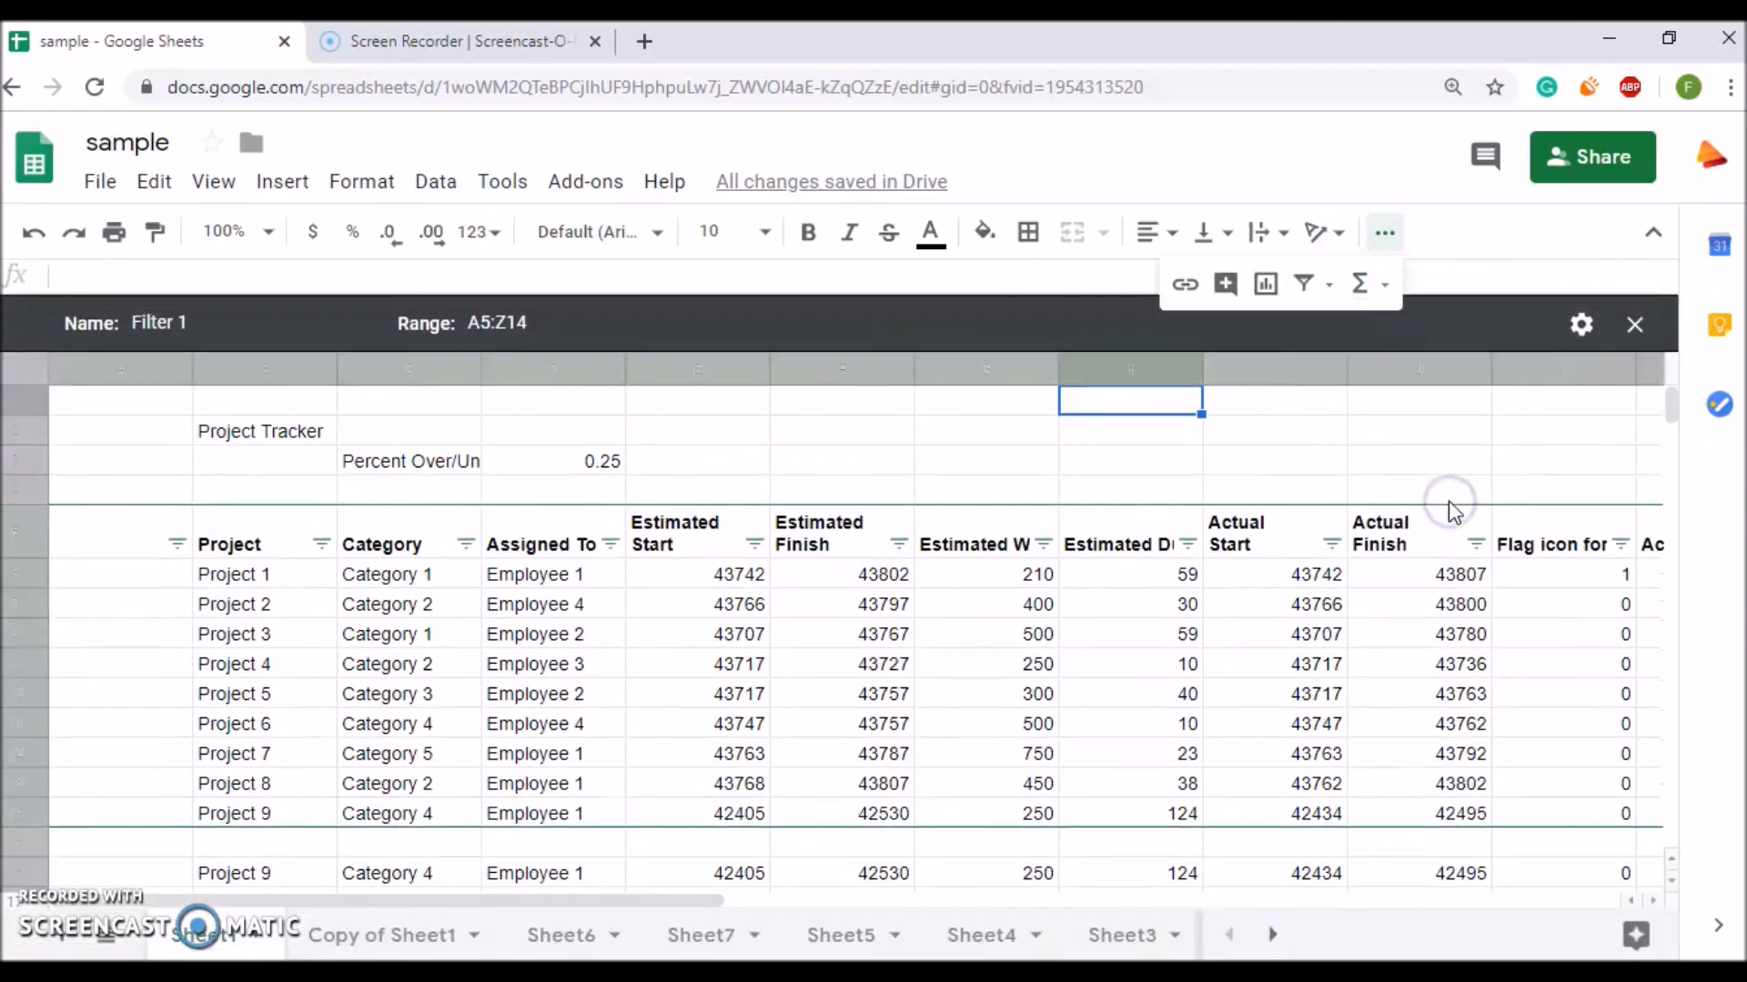